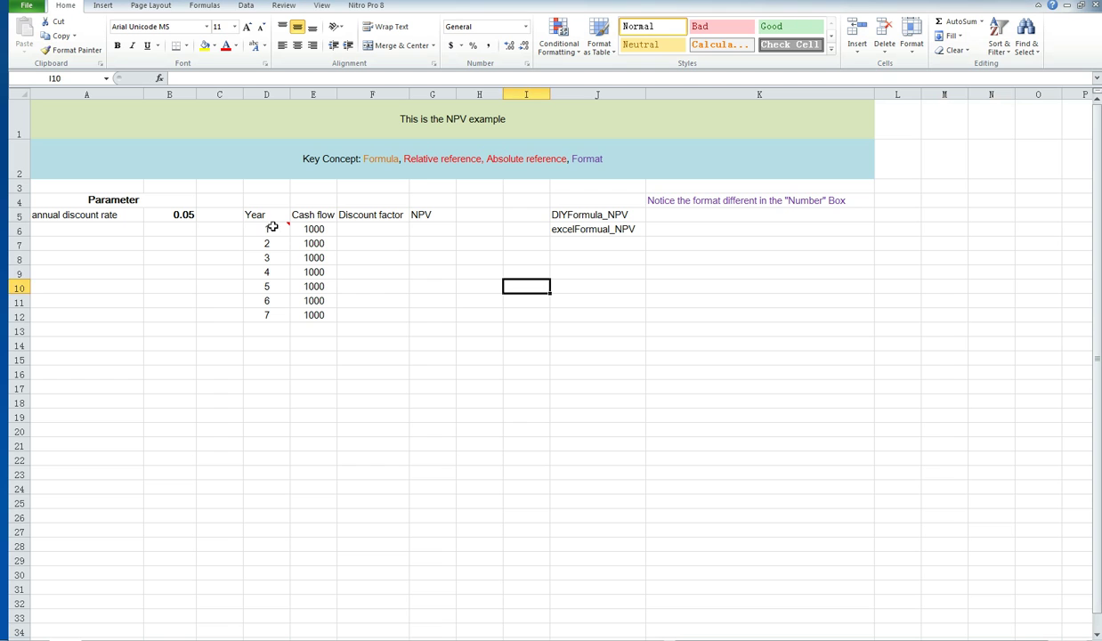
{"action": "left_click_drag", "start_coordinate": [314, 228], "coordinate": [309, 314]}
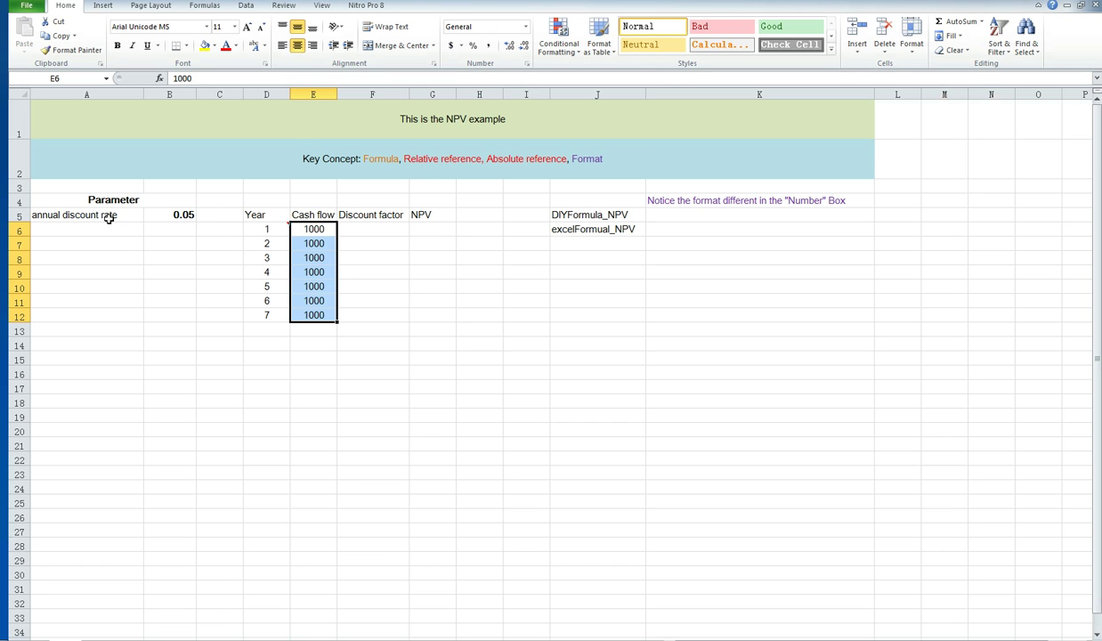
{"action": "left_click", "coordinate": [166, 214]}
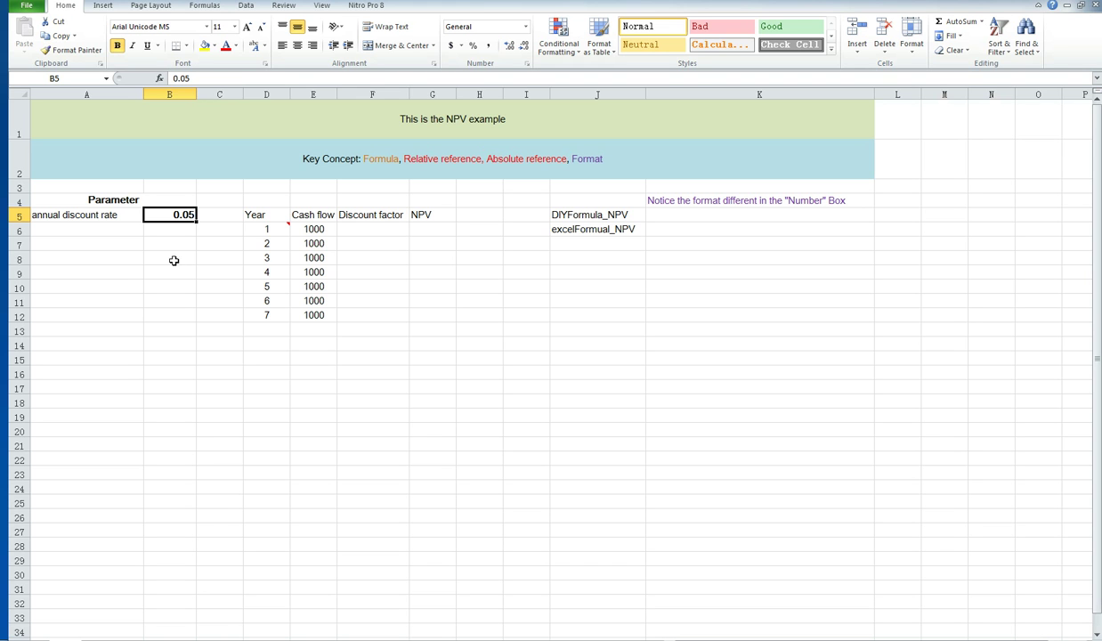
{"action": "left_click_drag", "start_coordinate": [312, 229], "coordinate": [317, 315]}
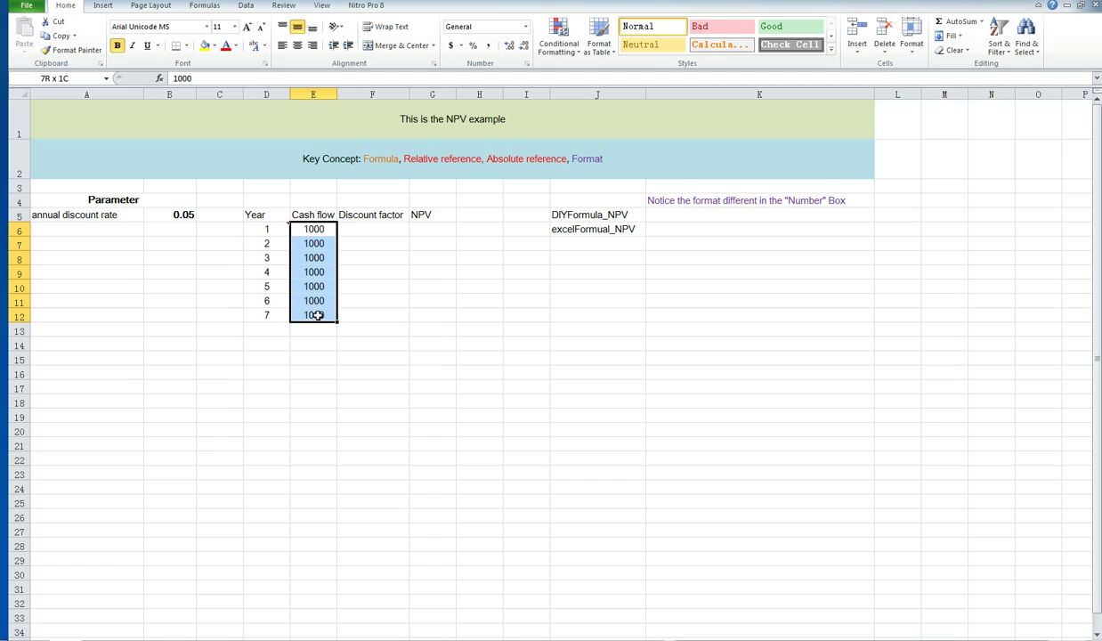
{"action": "left_click", "coordinate": [388, 297]}
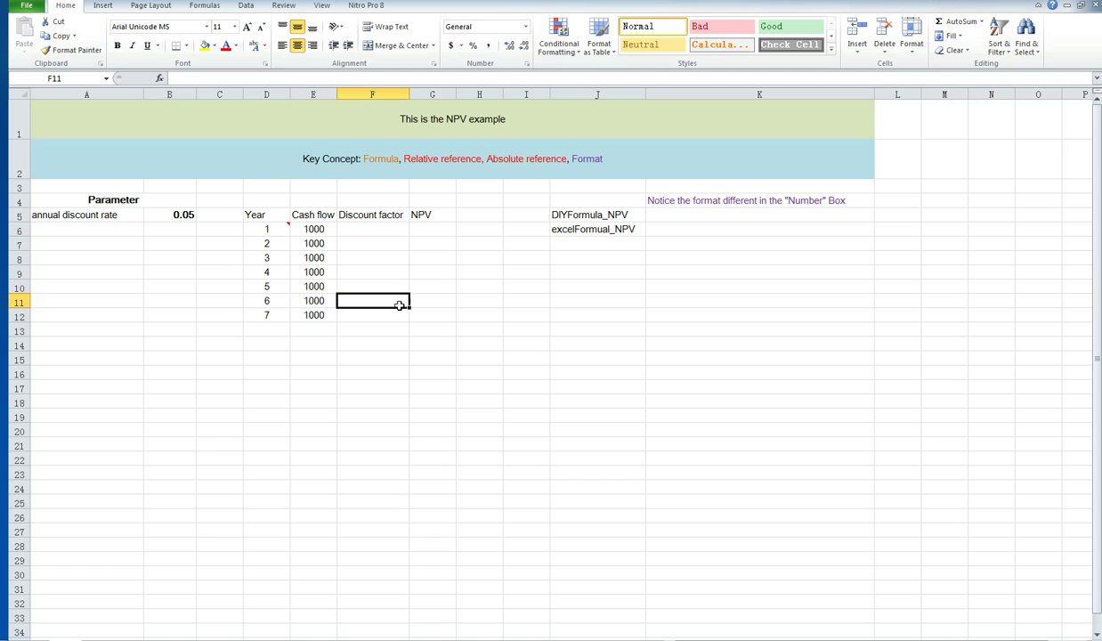
Step: Enter the year 1 discount factor formula =1/(1+B5)^D6 in cell F6
{"action": "left_click", "coordinate": [379, 233]}
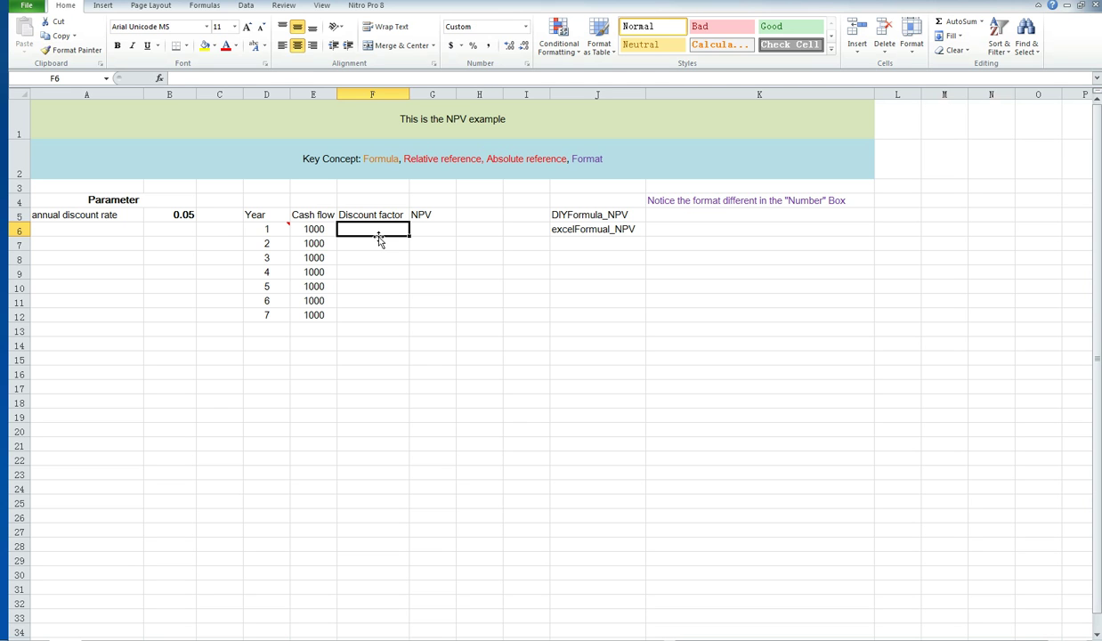
{"action": "type", "text": "="}
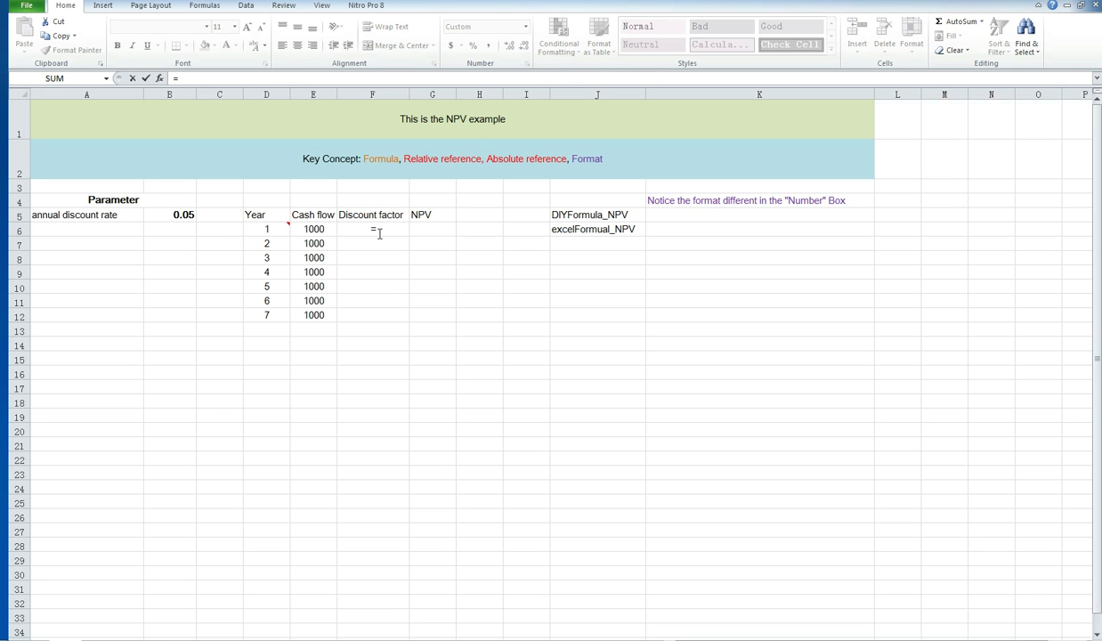
{"action": "left_click", "coordinate": [369, 227]}
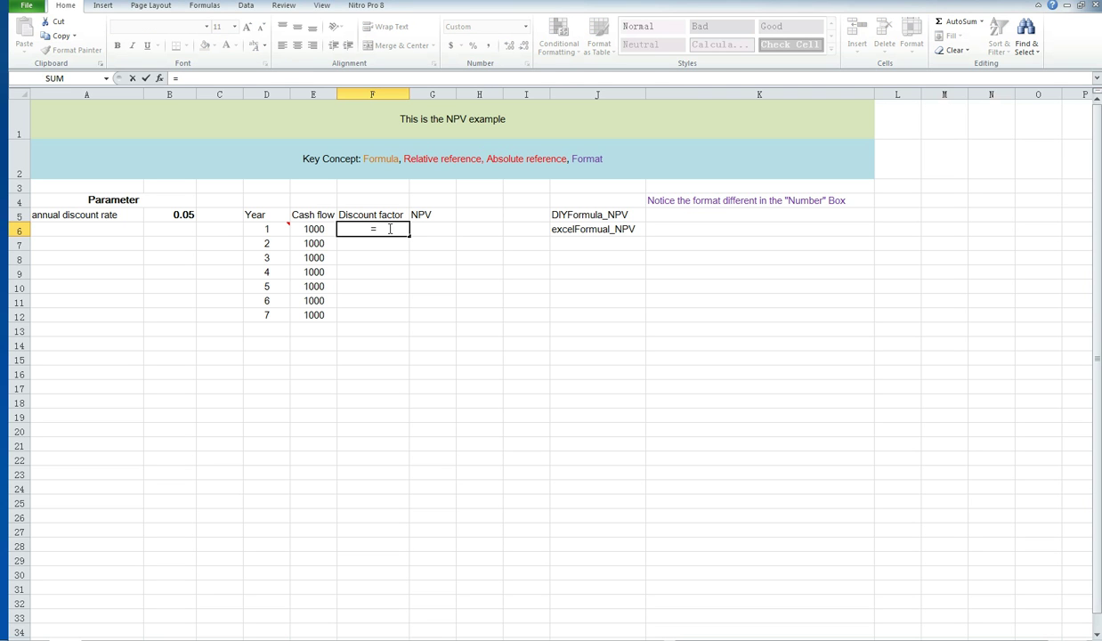
{"action": "type", "text": "1"}
{"action": "type", "text": "/()"}
{"action": "type", "text": "1"}
{"action": "type", "text": "+"}
{"action": "left_click", "coordinate": [169, 214]}
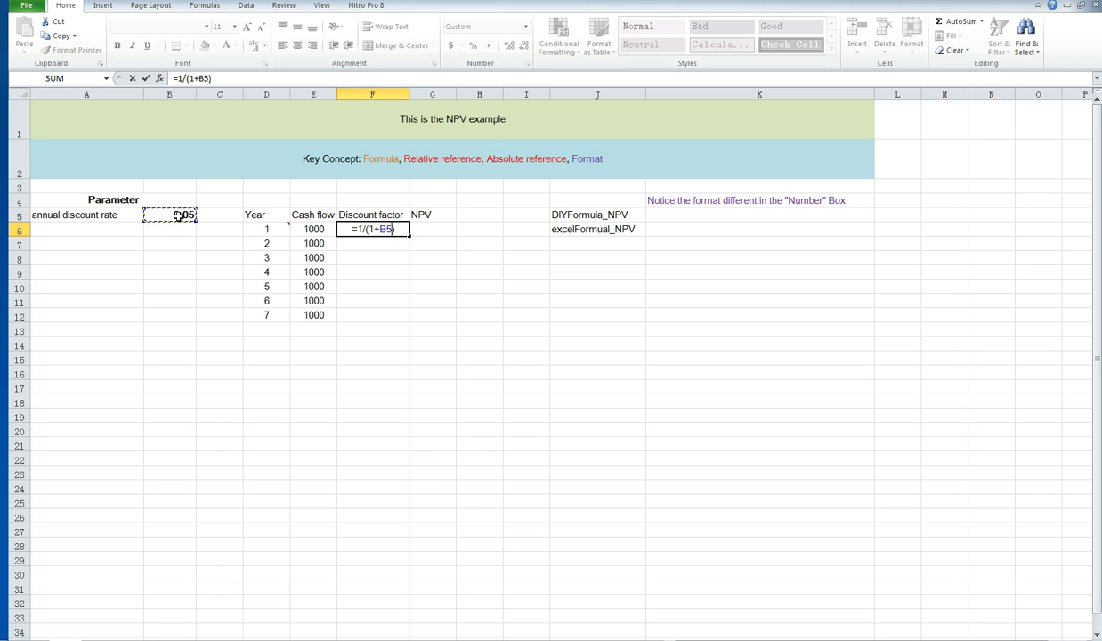
{"action": "left_click", "coordinate": [399, 229]}
{"action": "type", "text": "^"}
{"action": "left_click", "coordinate": [271, 229]}
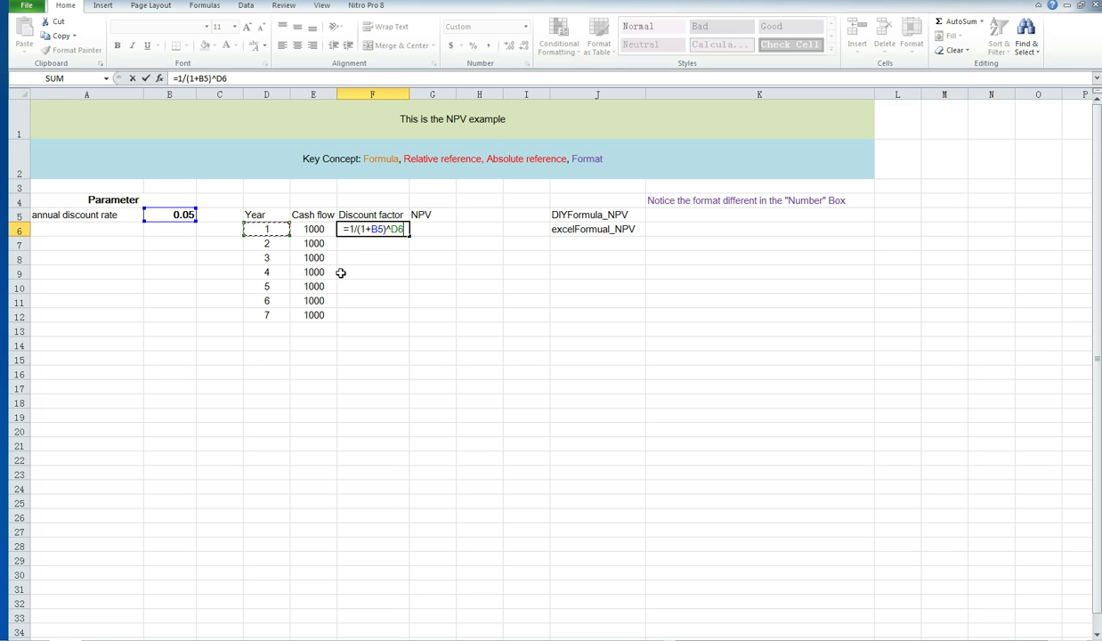
{"action": "left_click_drag", "start_coordinate": [348, 229], "coordinate": [409, 229]}
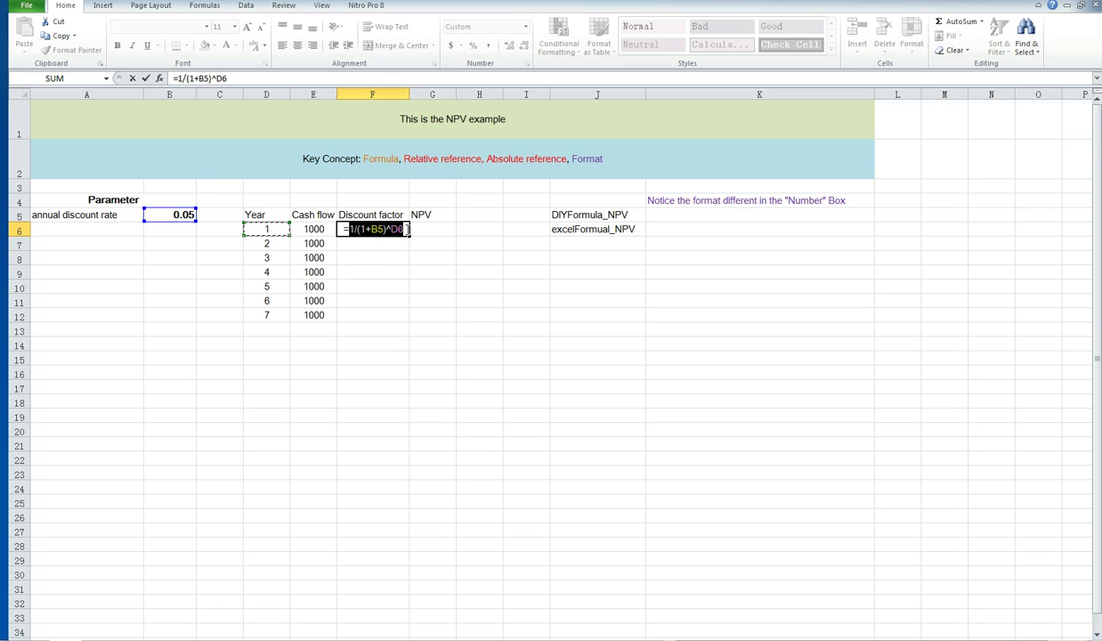
{"action": "left_click", "coordinate": [409, 230]}
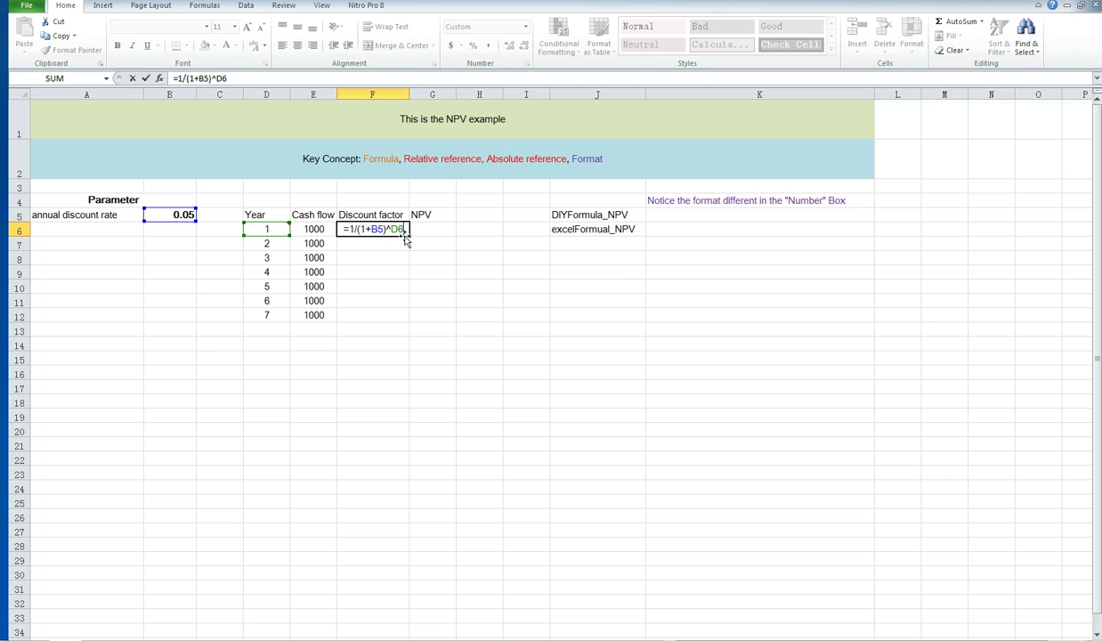
{"action": "key", "text": "Return"}
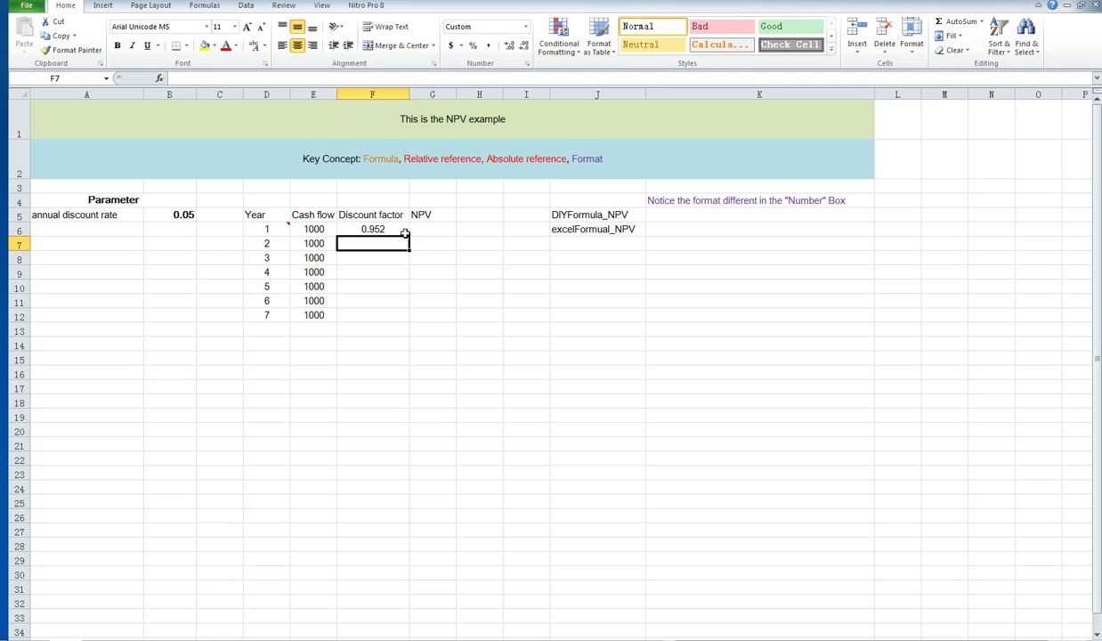
Step: Enter the year 2 discount factor formula =1/(1+B5)^D7 in cell F7
{"action": "double_click", "coordinate": [393, 240]}
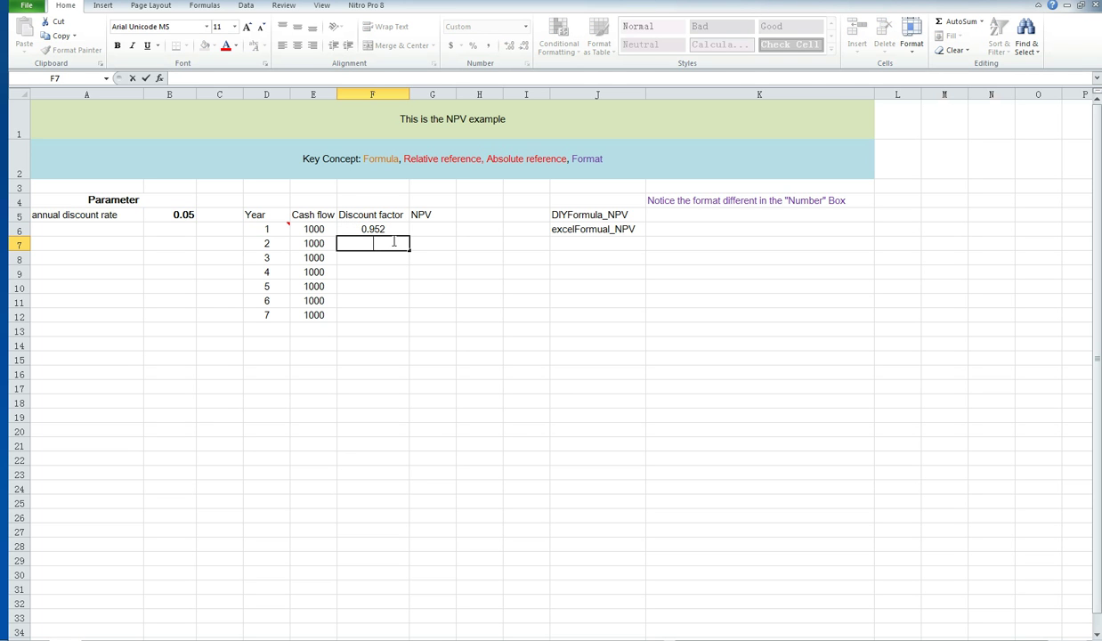
{"action": "type", "text": "=1/()"}
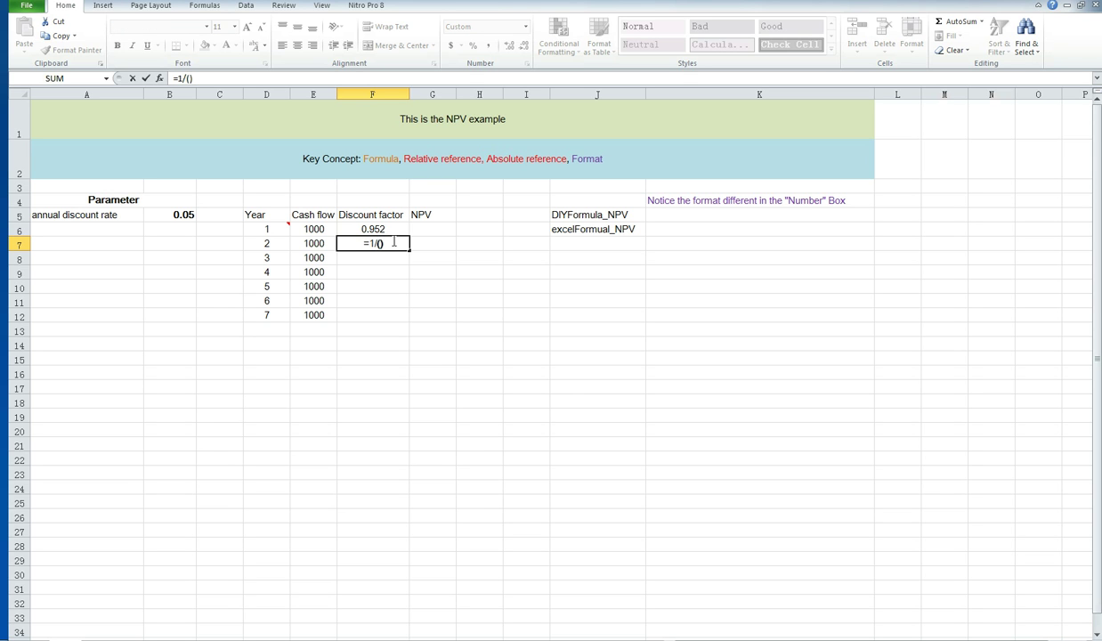
{"action": "left_click", "coordinate": [381, 244]}
{"action": "type", "text": "1+"}
{"action": "left_click", "coordinate": [183, 214]}
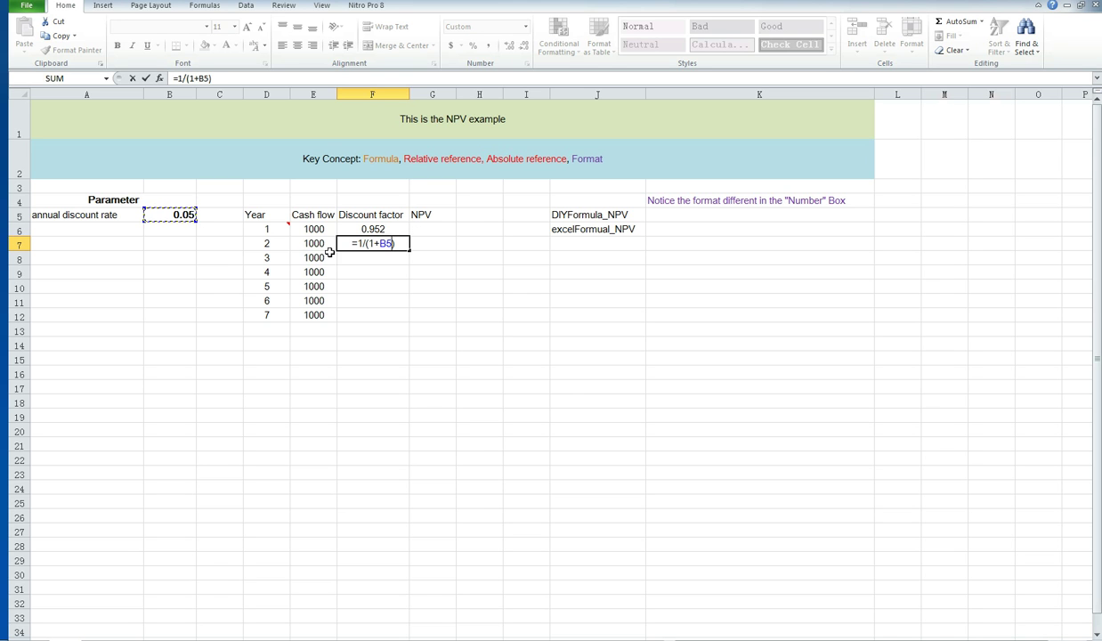
{"action": "left_click", "coordinate": [404, 244]}
{"action": "type", "text": "^"}
{"action": "left_click", "coordinate": [271, 246]}
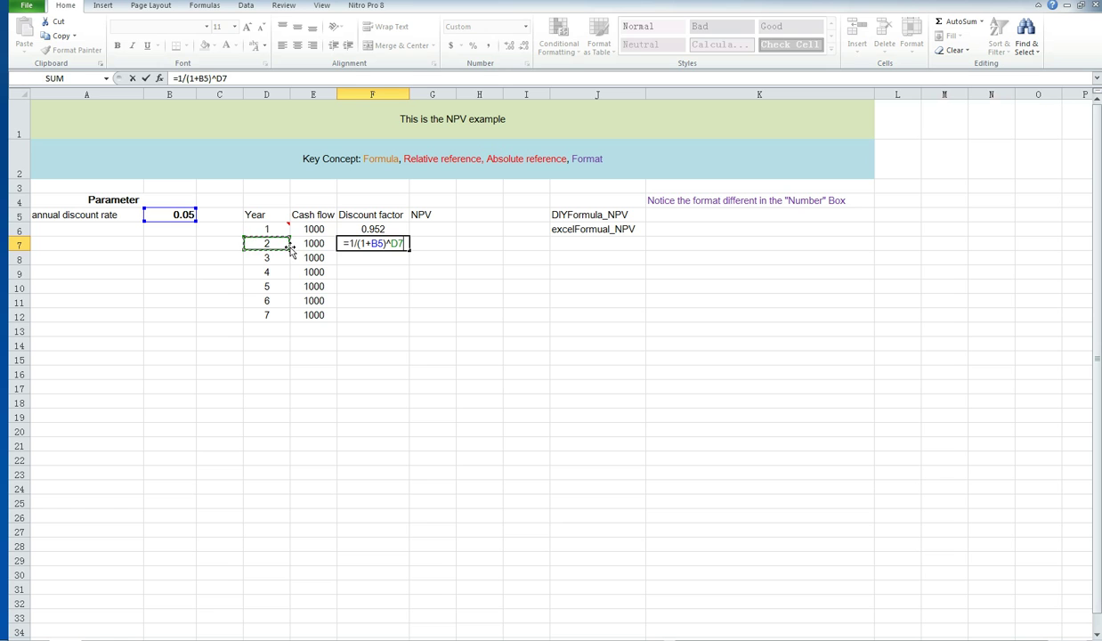
{"action": "key", "text": "Return"}
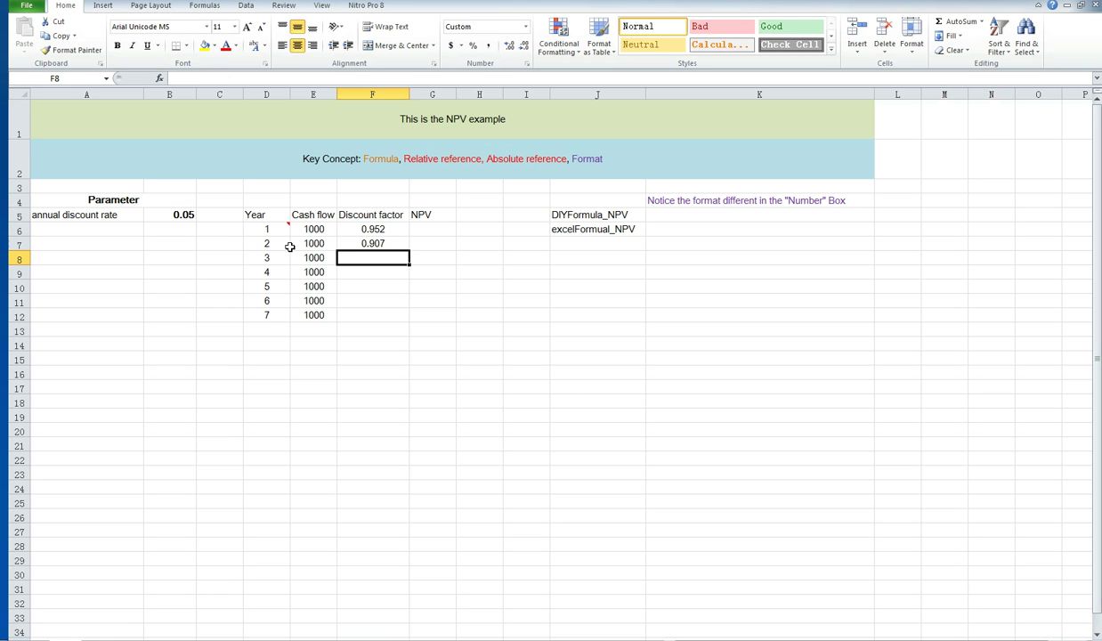
Step: Examine the discount factor formulas in F6 and F7 and the cells that F6 refers to
{"action": "left_click", "coordinate": [389, 243]}
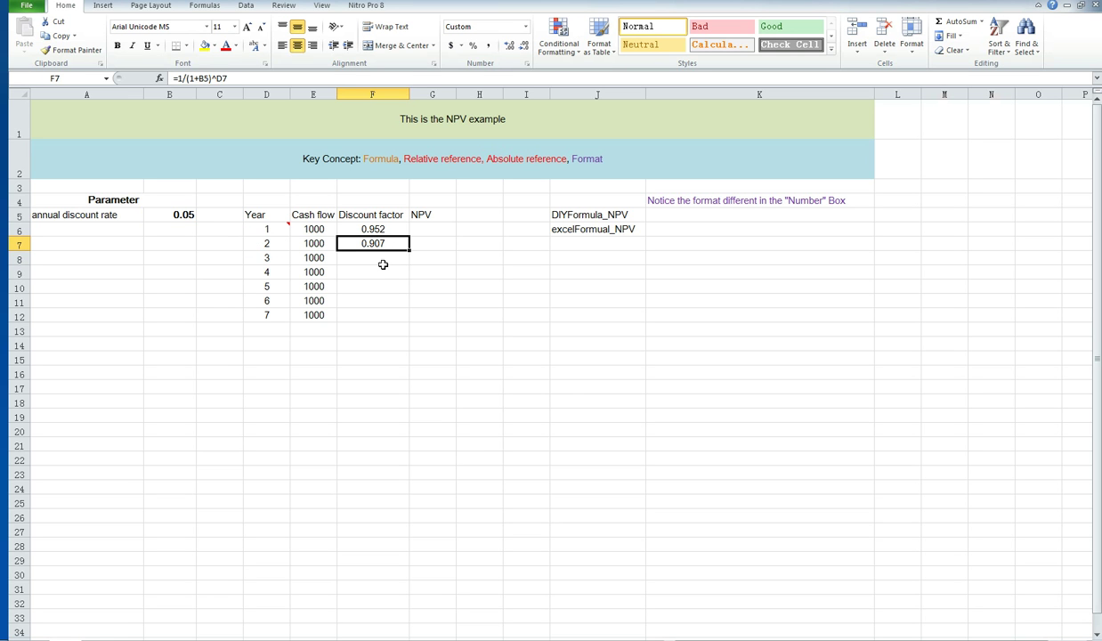
{"action": "left_click_drag", "start_coordinate": [381, 257], "coordinate": [381, 308]}
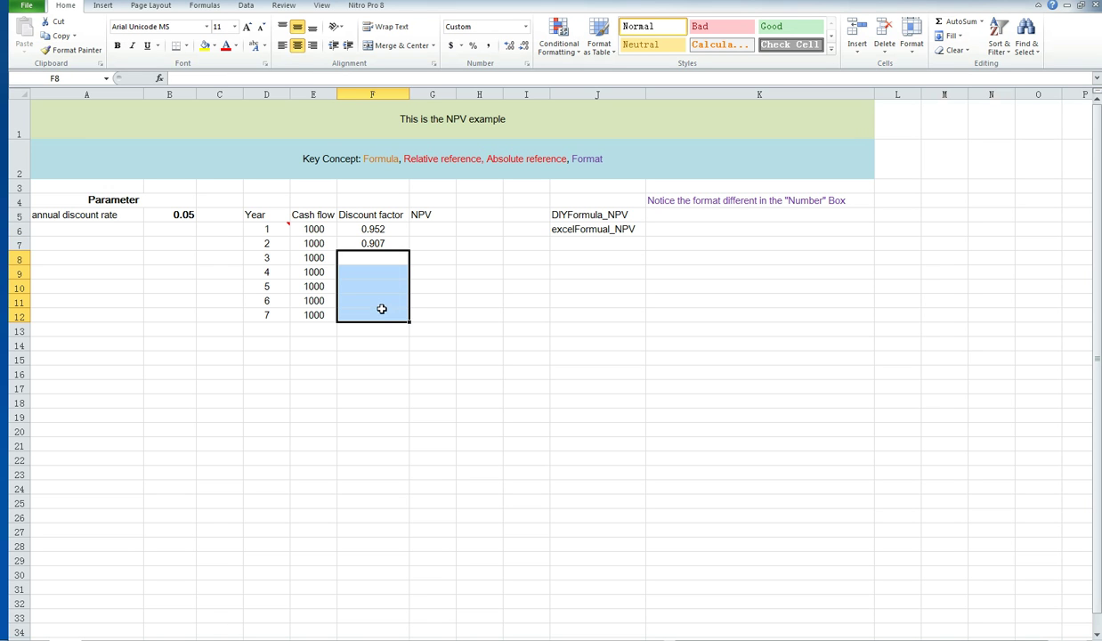
{"action": "left_click", "coordinate": [388, 229]}
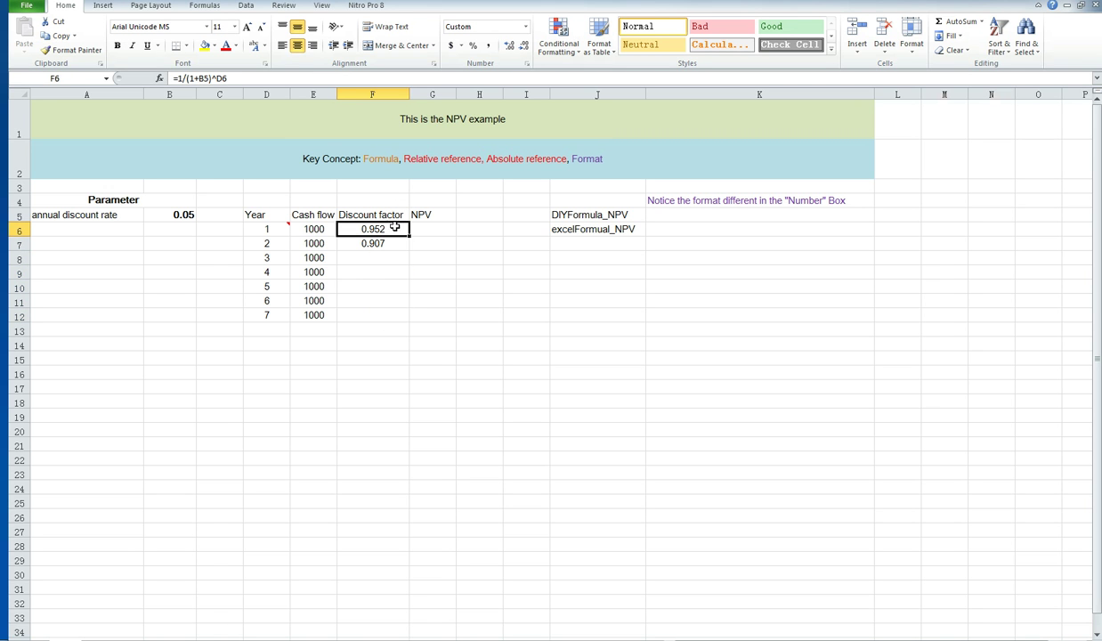
{"action": "double_click", "coordinate": [393, 228]}
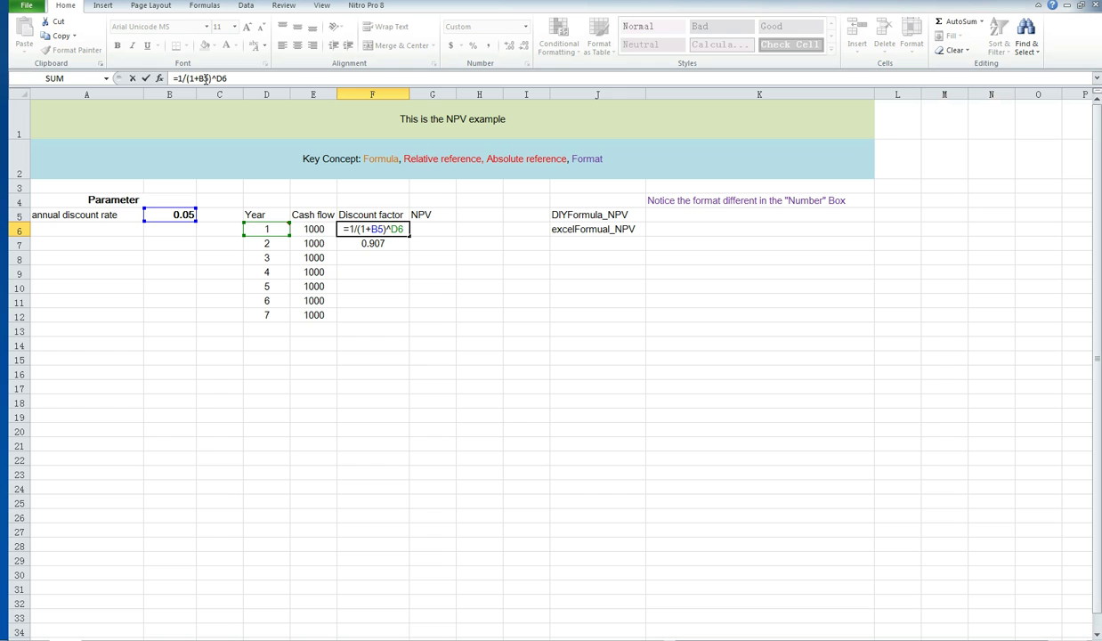
{"action": "left_click", "coordinate": [206, 78]}
{"action": "key", "text": "Escape"}
{"action": "left_click", "coordinate": [461, 253]}
Step: Fill the relative-reference formula from F6 down to F7 and inspect which cells the copied formula refers to
{"action": "left_click", "coordinate": [381, 229]}
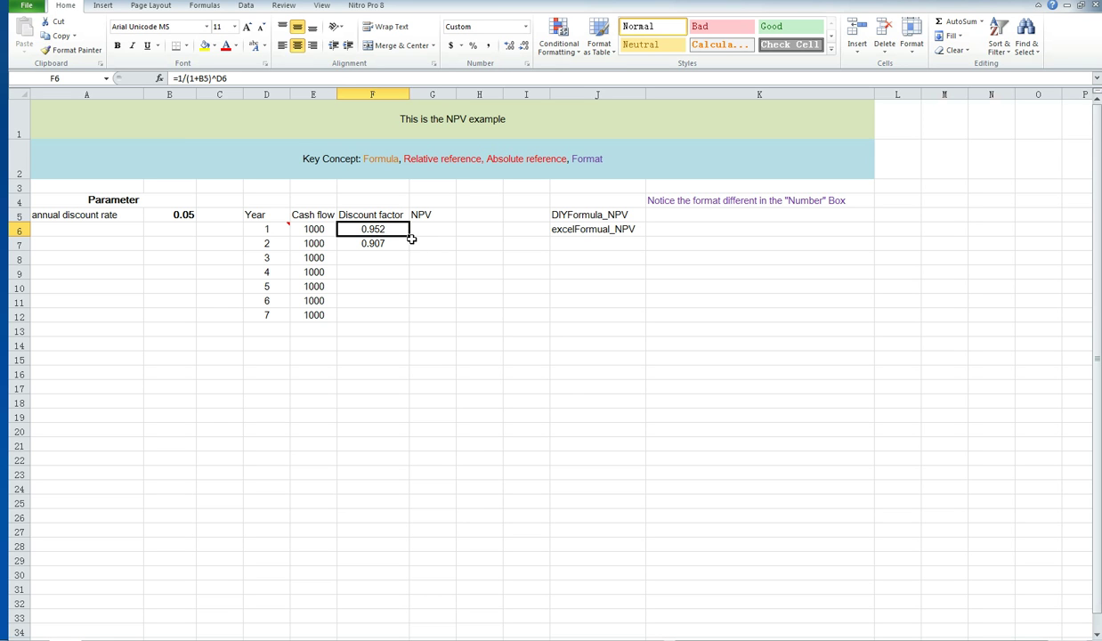
{"action": "left_click_drag", "start_coordinate": [412, 241], "coordinate": [413, 254]}
{"action": "left_click", "coordinate": [395, 273]}
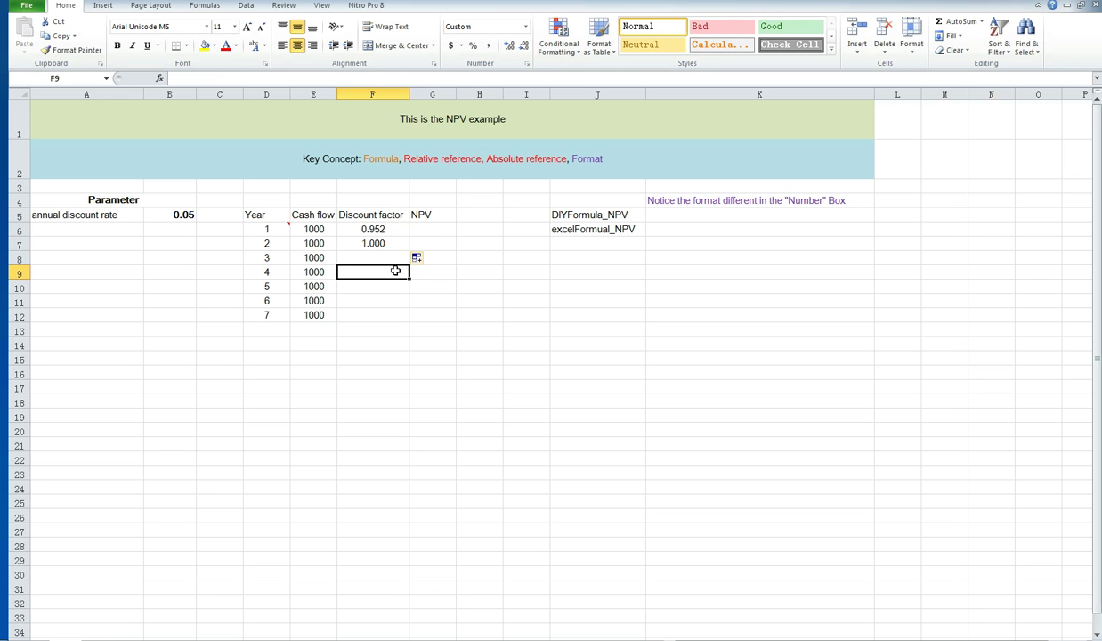
{"action": "left_click", "coordinate": [385, 243]}
{"action": "key", "text": "Up"}
{"action": "key", "text": "Up"}
{"action": "double_click", "coordinate": [389, 242]}
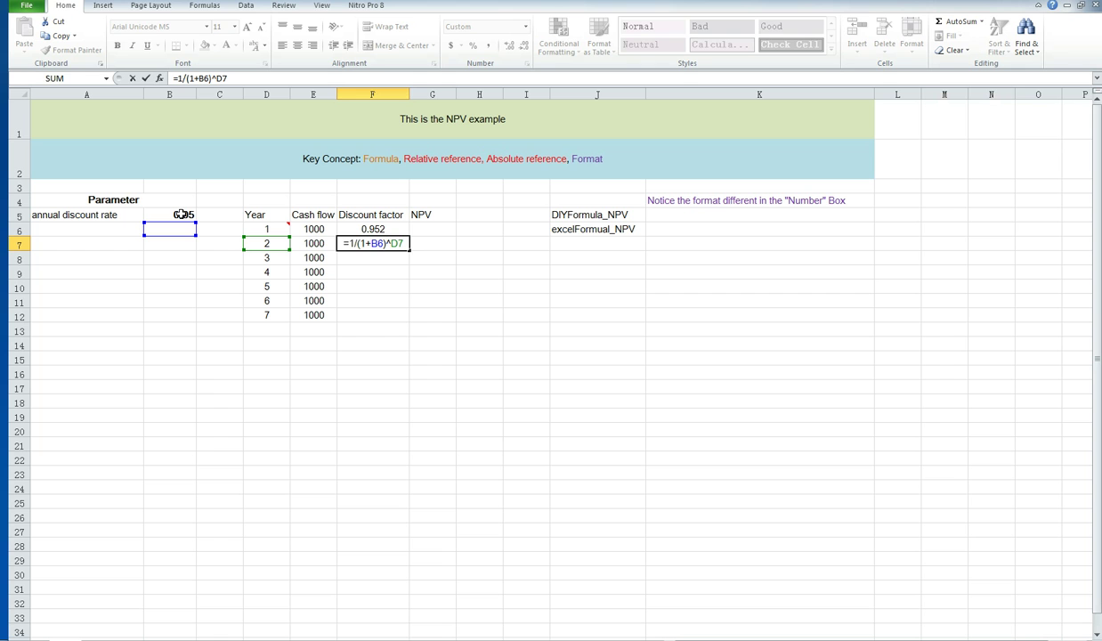
{"action": "key", "text": "Escape"}
Step: Lock the discount rate's row in the F6 formula, making it =1/(1+B$5)^D6
{"action": "left_click", "coordinate": [360, 224]}
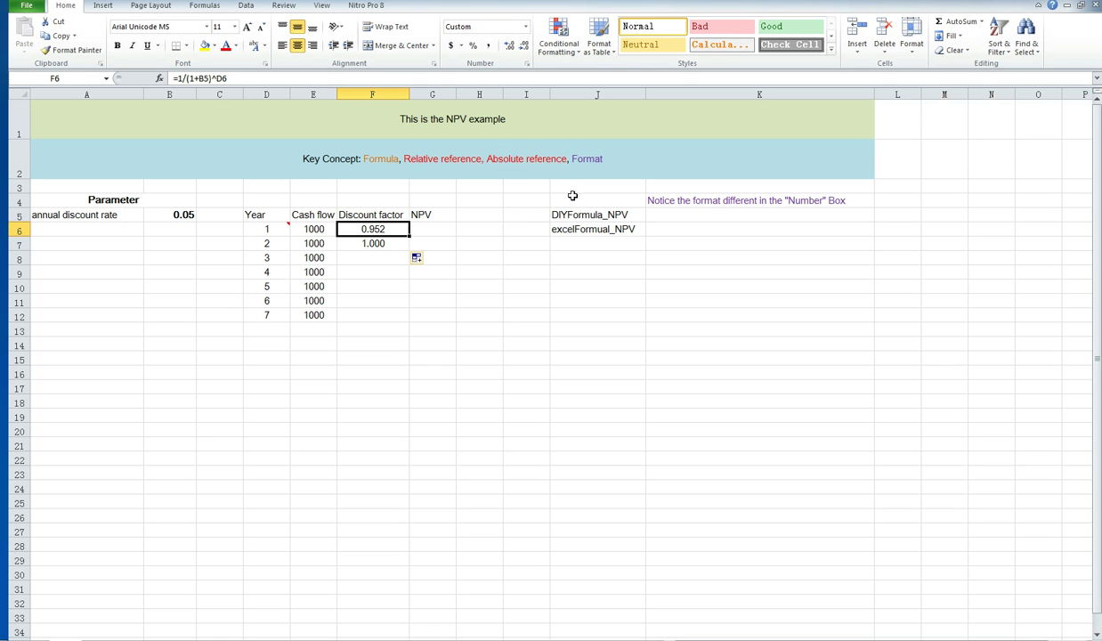
{"action": "left_click", "coordinate": [206, 78]}
{"action": "type", "text": "$"}
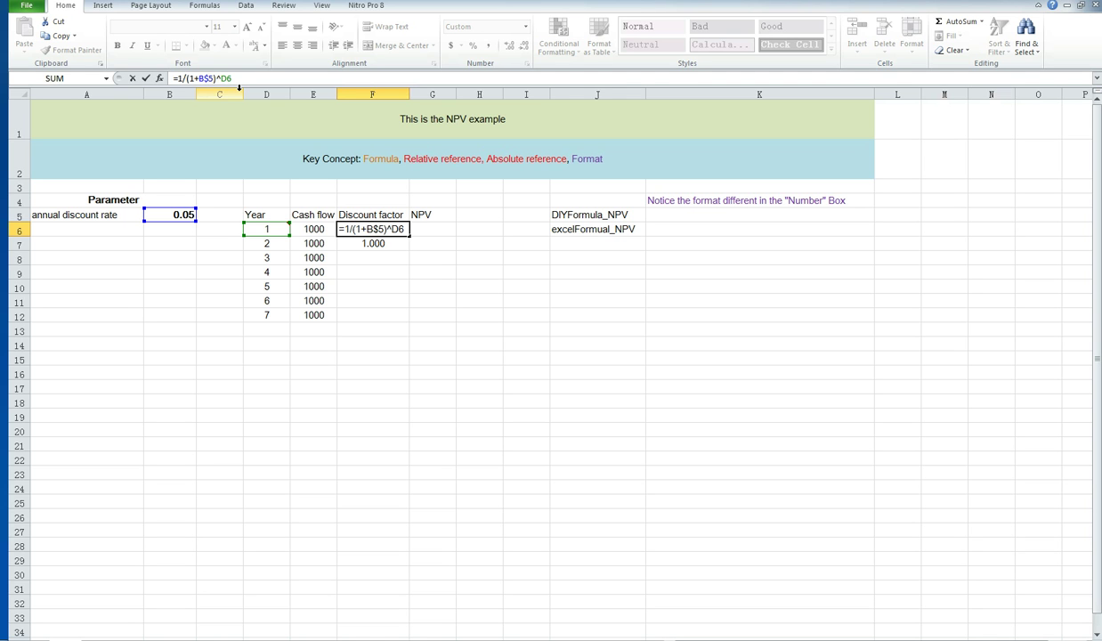
{"action": "key", "text": "Return"}
Step: Fill the row-locked discount factor formula from F6 down to F7 and check the copied formula
{"action": "left_click", "coordinate": [379, 229]}
{"action": "left_click_drag", "start_coordinate": [412, 237], "coordinate": [409, 250]}
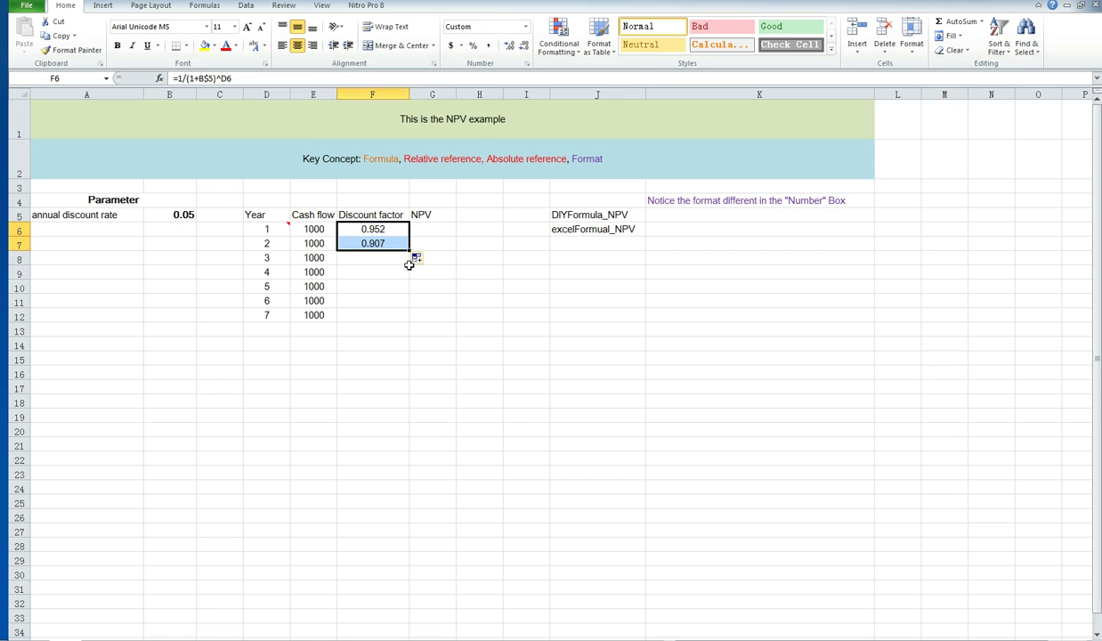
{"action": "left_click", "coordinate": [392, 271]}
{"action": "left_click", "coordinate": [388, 244]}
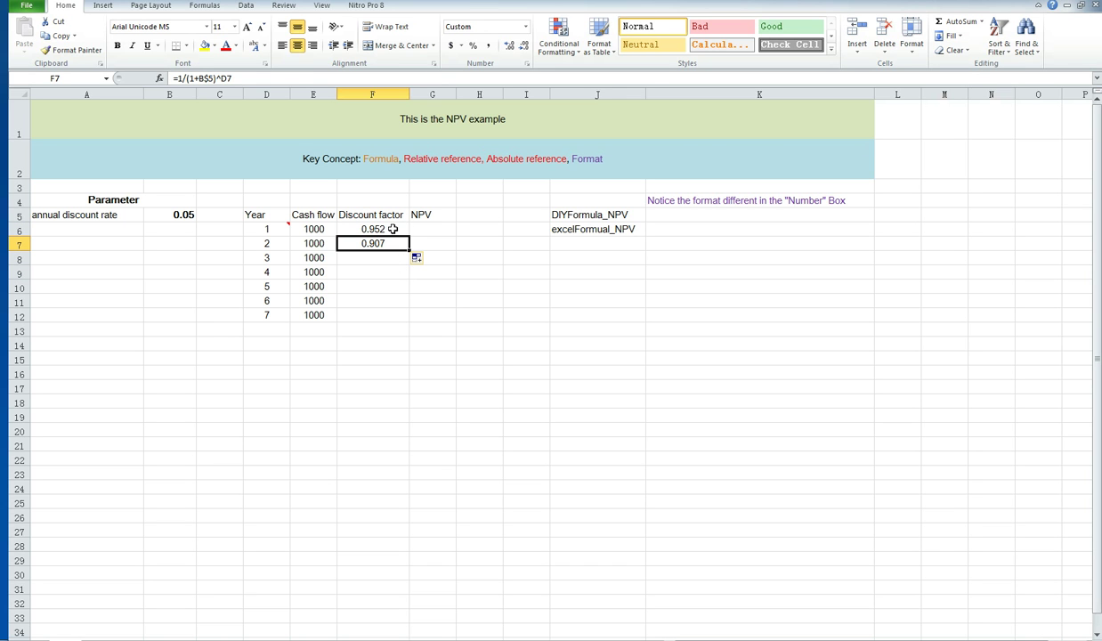
{"action": "left_click", "coordinate": [384, 225]}
Step: Auto-fill the F7 discount factor formula down through F12, and undo that fill
{"action": "left_click", "coordinate": [405, 246]}
{"action": "double_click", "coordinate": [410, 251]}
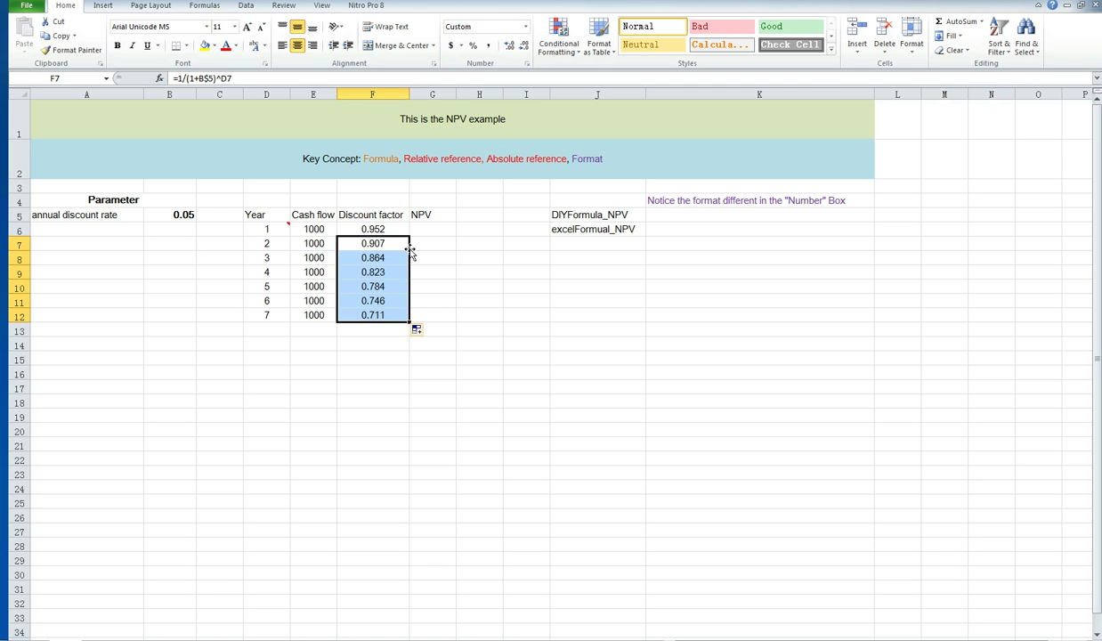
{"action": "left_click", "coordinate": [436, 257]}
{"action": "left_click_drag", "start_coordinate": [301, 311], "coordinate": [367, 316]}
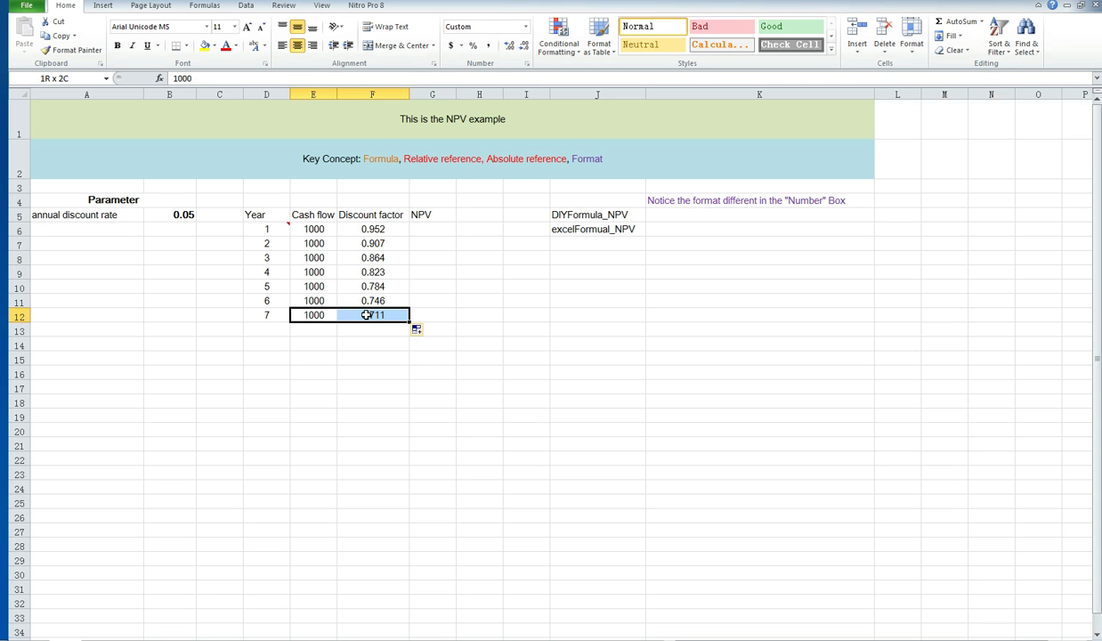
{"action": "left_click", "coordinate": [313, 315]}
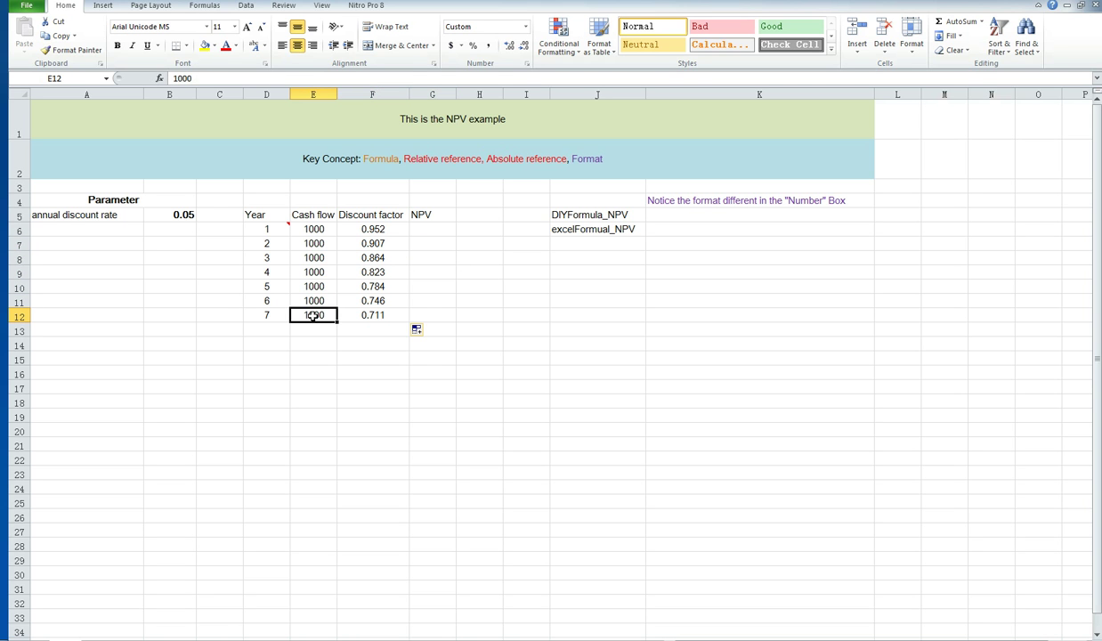
{"action": "left_click_drag", "start_coordinate": [313, 229], "coordinate": [317, 273]}
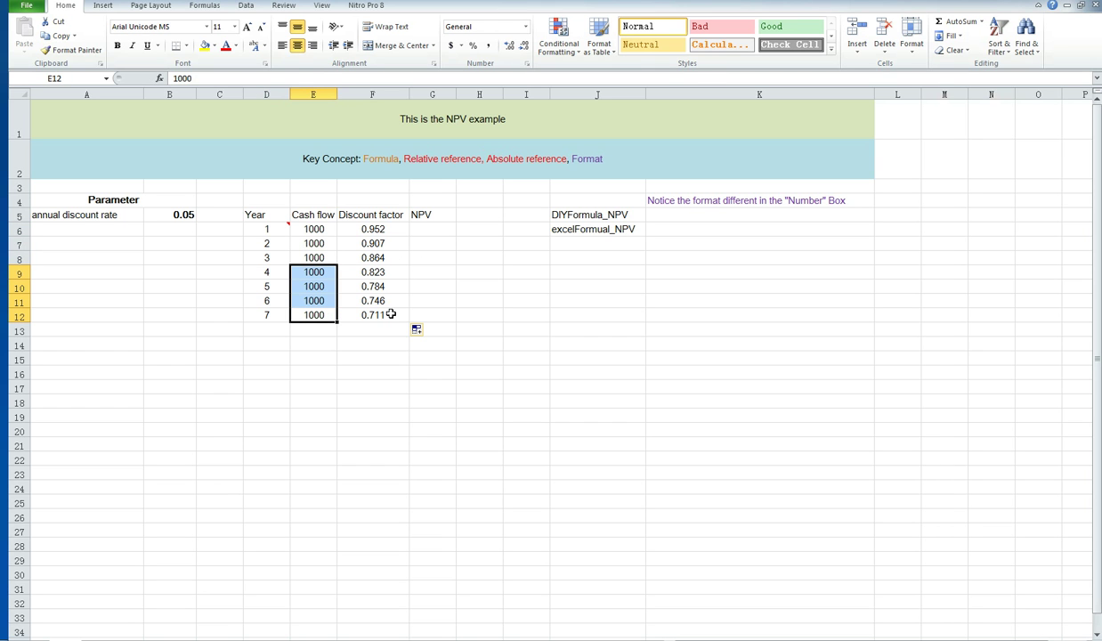
{"action": "left_click", "coordinate": [419, 288]}
{"action": "key", "text": "ctrl+z"}
Step: Fill the F7 discount factor formula down through F12 and check a copied formula in F10
{"action": "left_click_drag", "start_coordinate": [393, 243], "coordinate": [390, 308]}
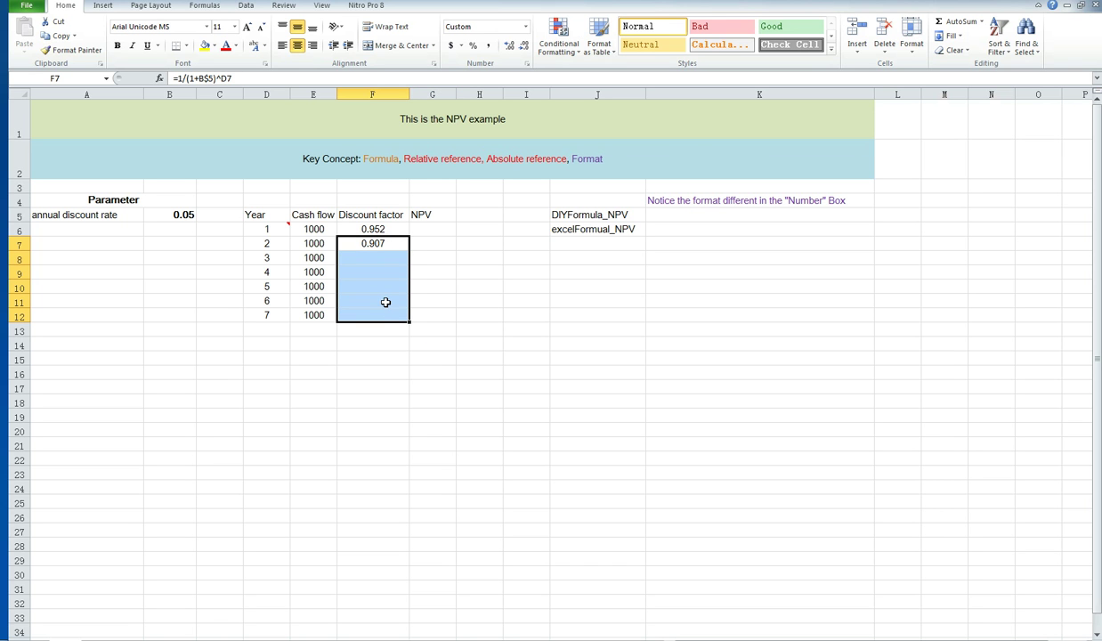
{"action": "key", "text": "ctrl+d"}
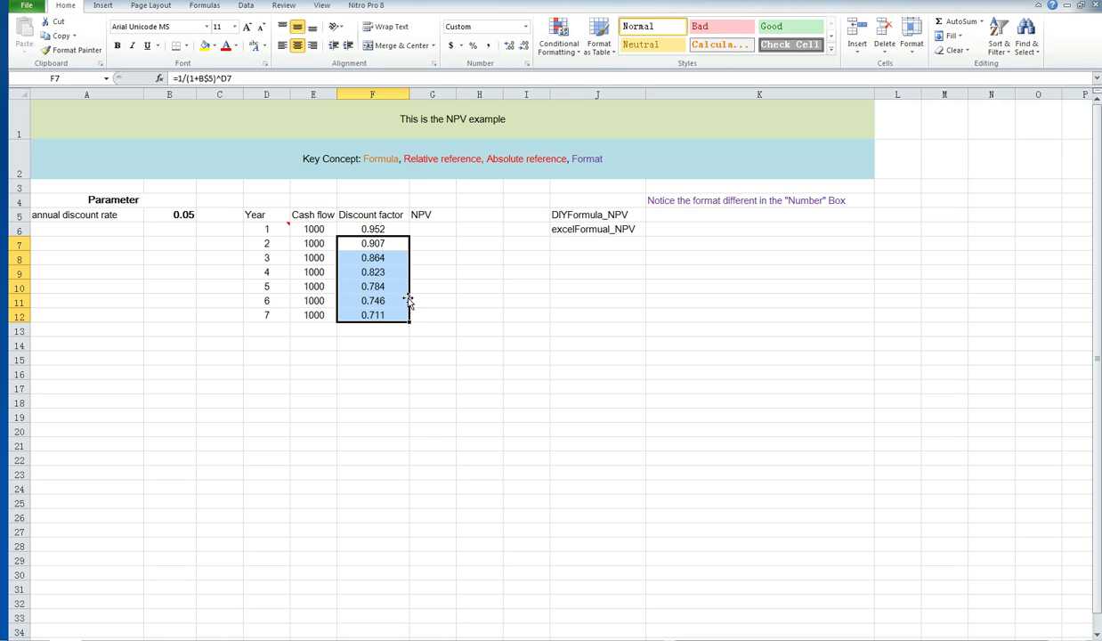
{"action": "left_click_drag", "start_coordinate": [389, 248], "coordinate": [389, 313]}
{"action": "left_click", "coordinate": [389, 287]}
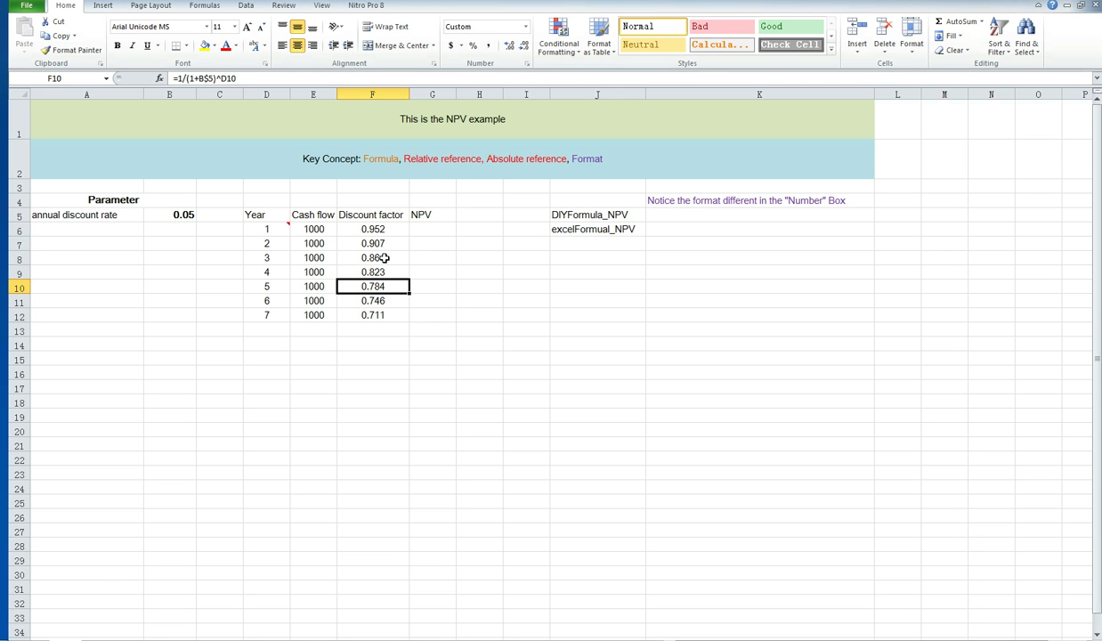
Step: Check the row-locked rate reference and year reference in the copied discount factor formula in F9
{"action": "double_click", "coordinate": [391, 271]}
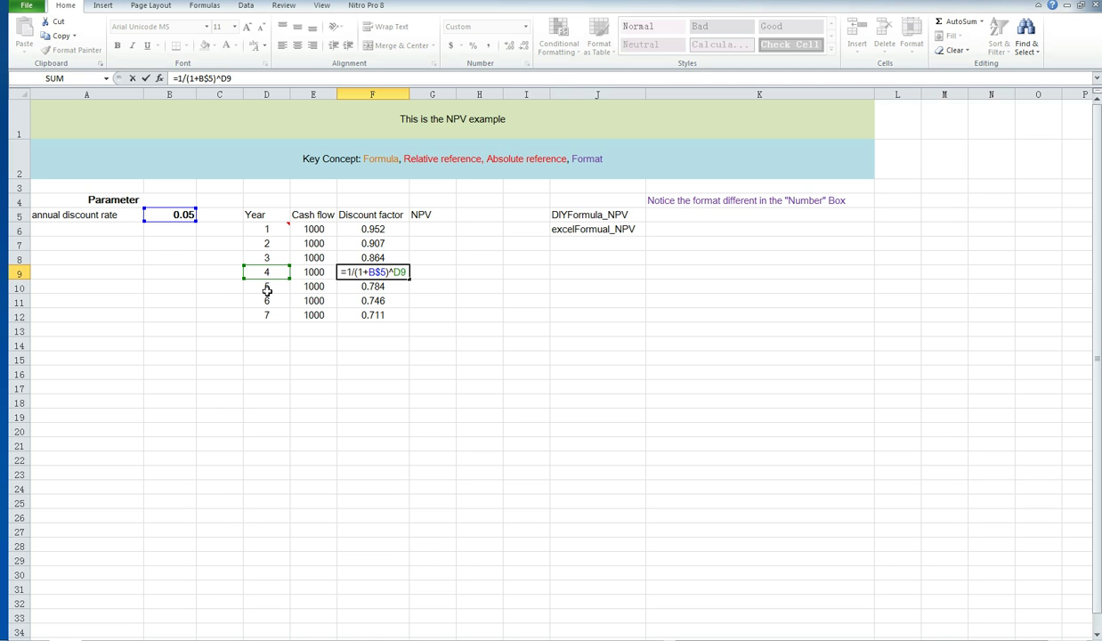
{"action": "mouse_move", "coordinate": [272, 230]}
{"action": "key", "text": "ctrl+Return"}
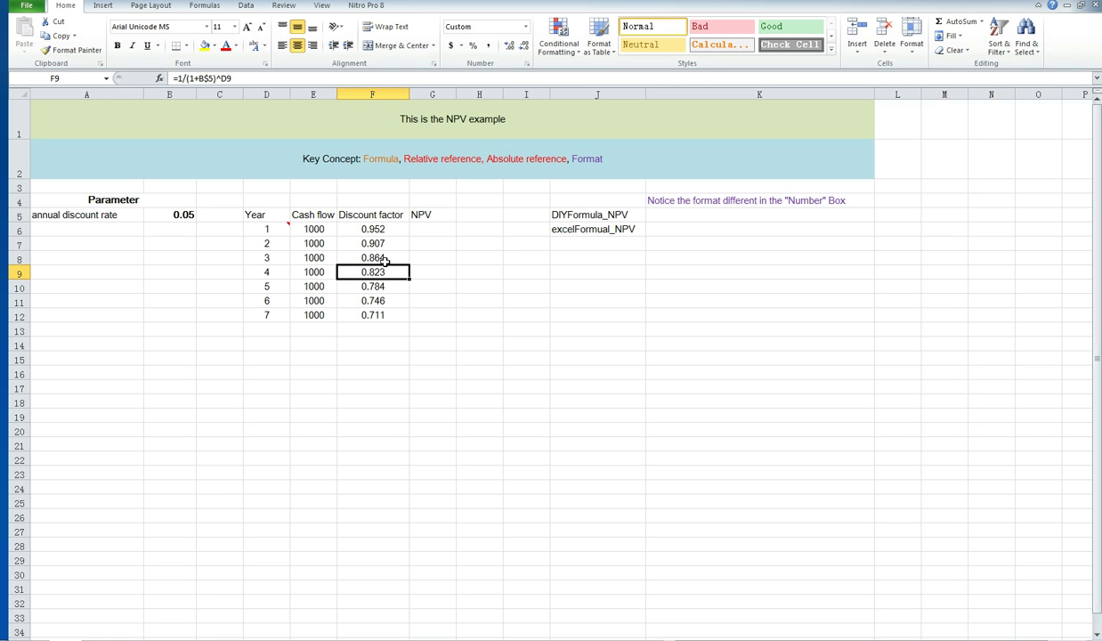
Step: Enter =F6*E6 in G6 to calculate the first year's NPV from the discount factor and cash flow
{"action": "left_click", "coordinate": [430, 230]}
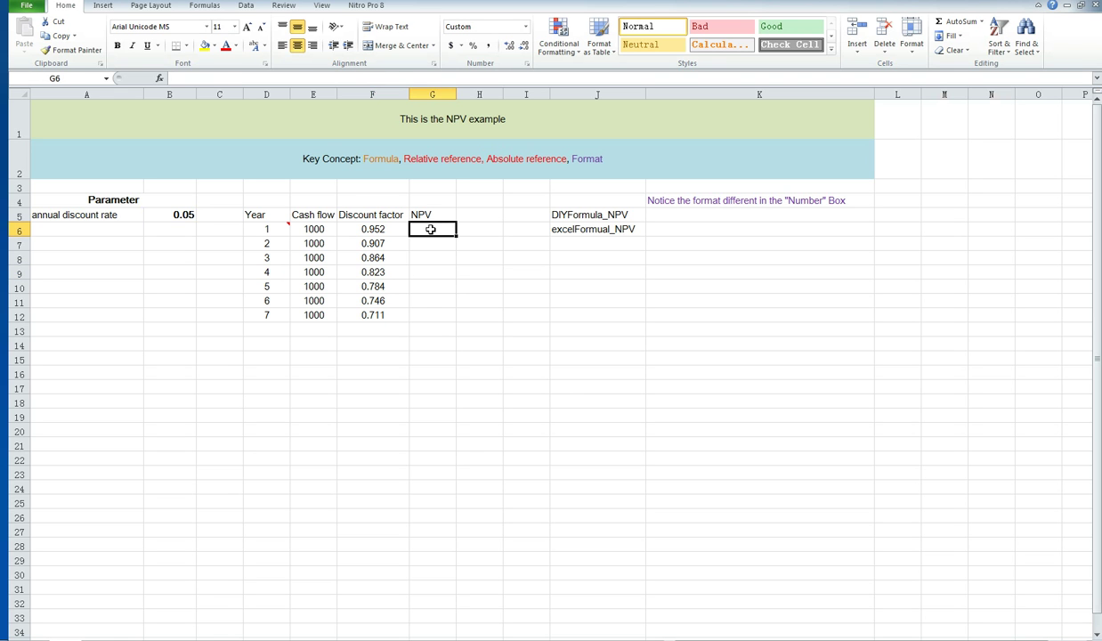
{"action": "type", "text": "="}
{"action": "left_click", "coordinate": [389, 231]}
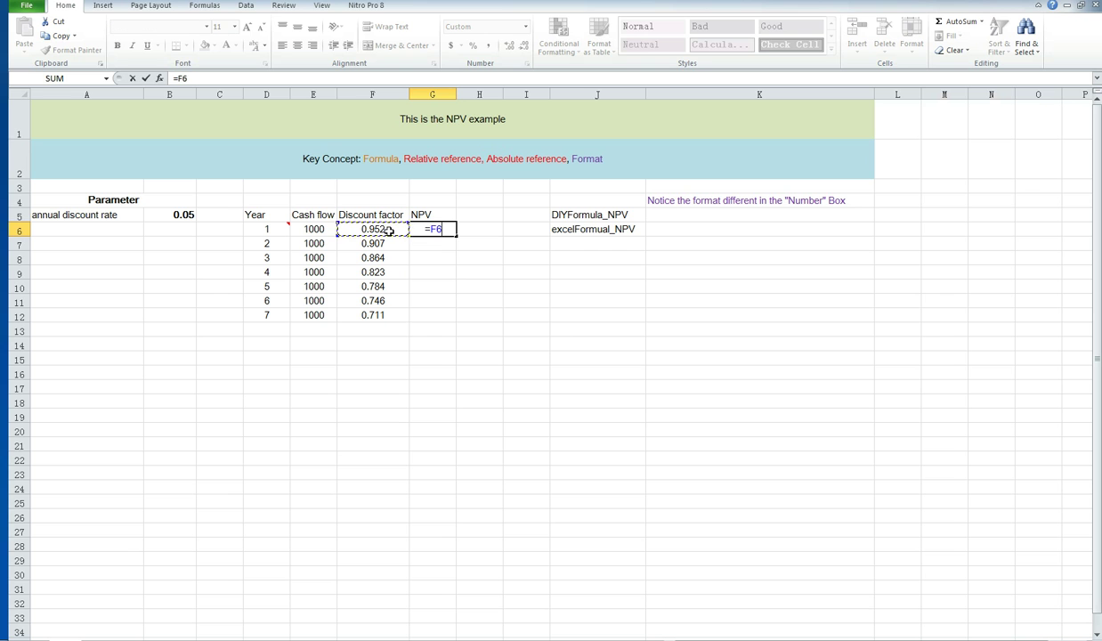
{"action": "type", "text": "*"}
{"action": "left_click", "coordinate": [320, 231]}
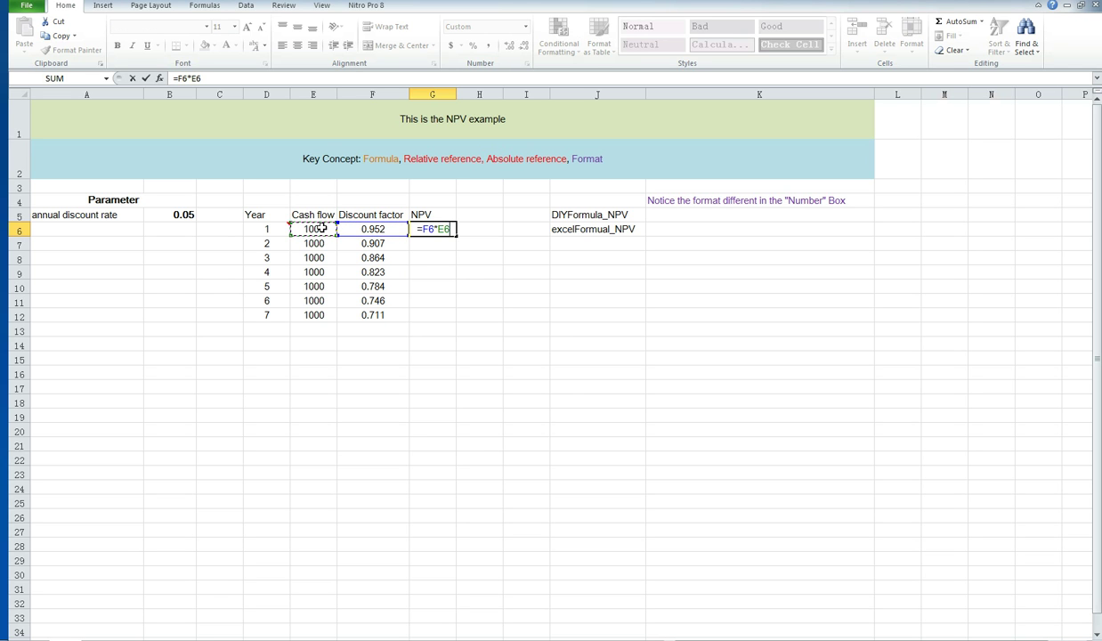
{"action": "key", "text": "Return"}
Step: Fill the yearly NPV formula from G6 down through G12
{"action": "left_click", "coordinate": [426, 229]}
{"action": "left_click_drag", "start_coordinate": [455, 237], "coordinate": [451, 317]}
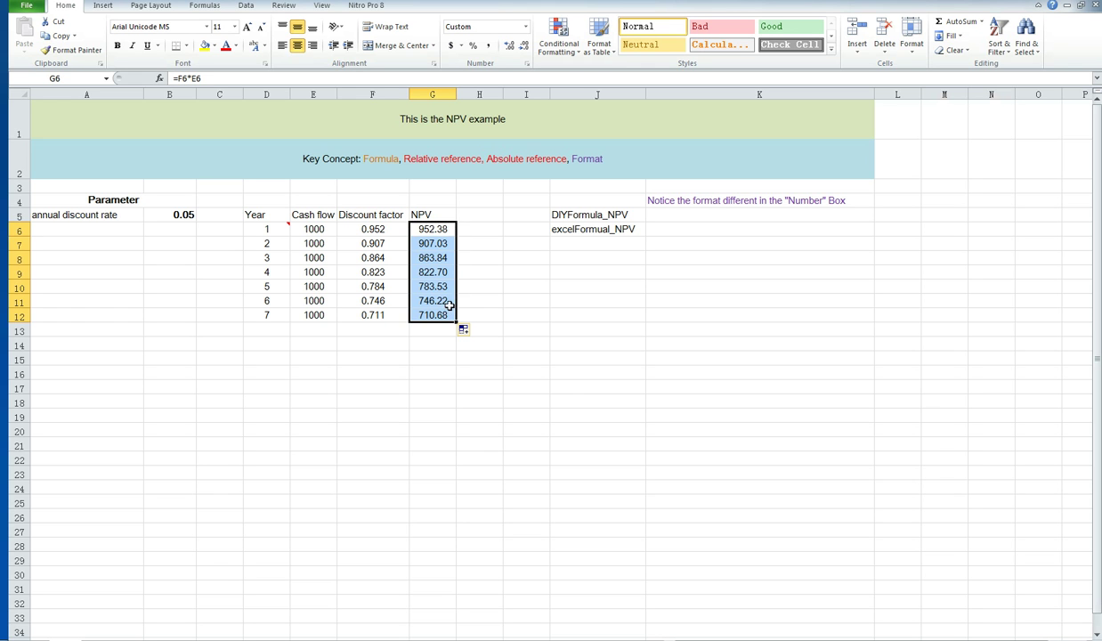
{"action": "left_click", "coordinate": [441, 245]}
Step: Start a SUM formula in K5 for the DIYFormula_NPV result
{"action": "left_click", "coordinate": [681, 215]}
{"action": "type", "text": "="}
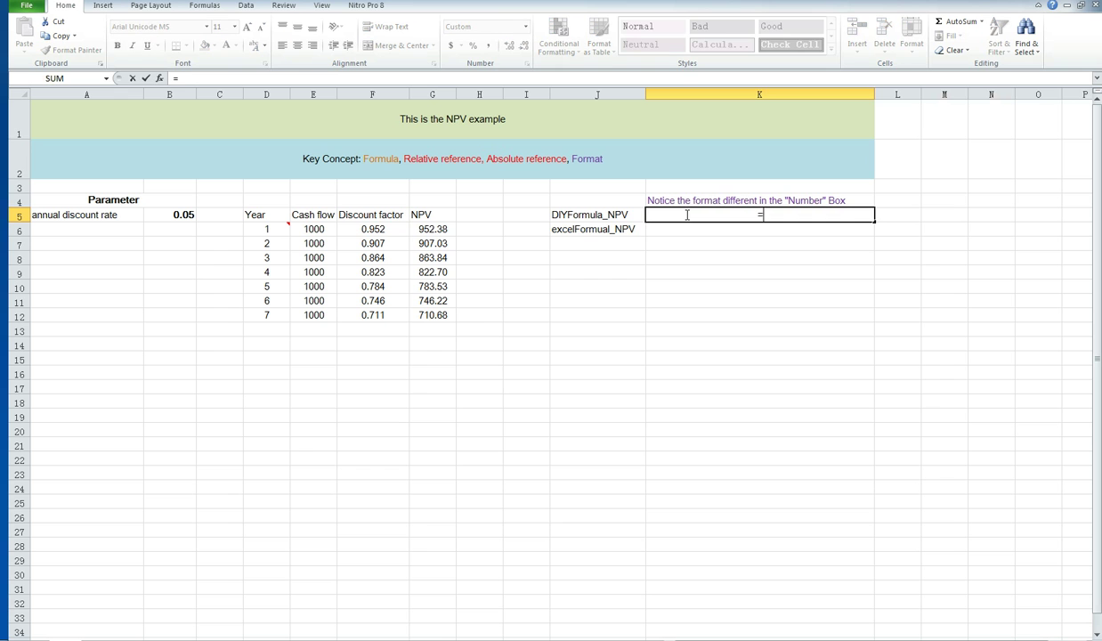
{"action": "type", "text": "sum("}
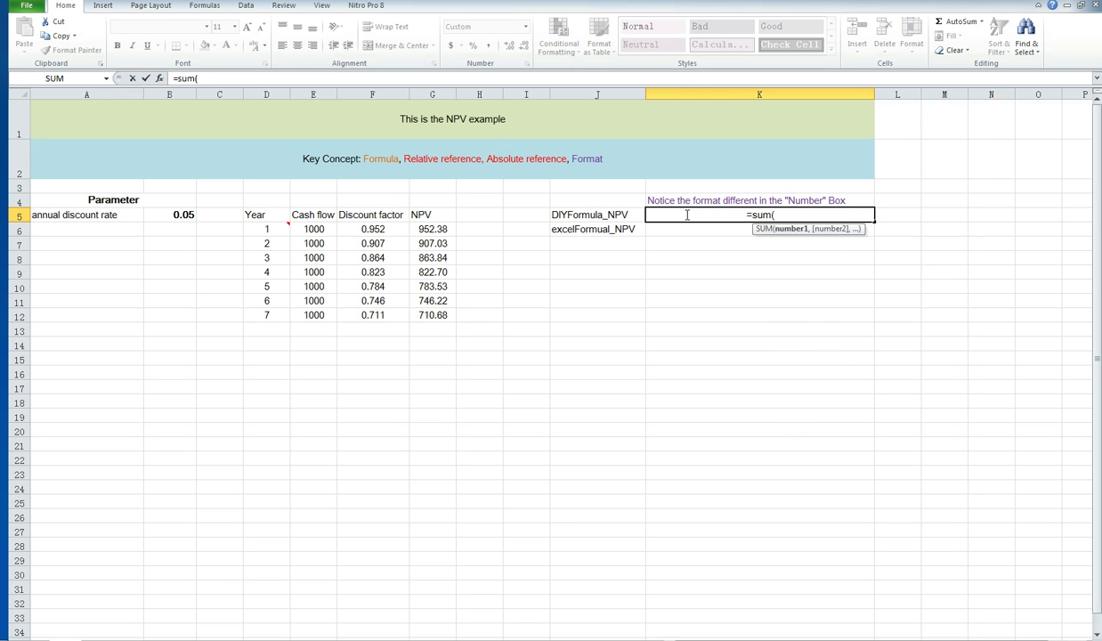
Step: Consult the SUM function's help article down to its examples, and close it
{"action": "left_click", "coordinate": [765, 230]}
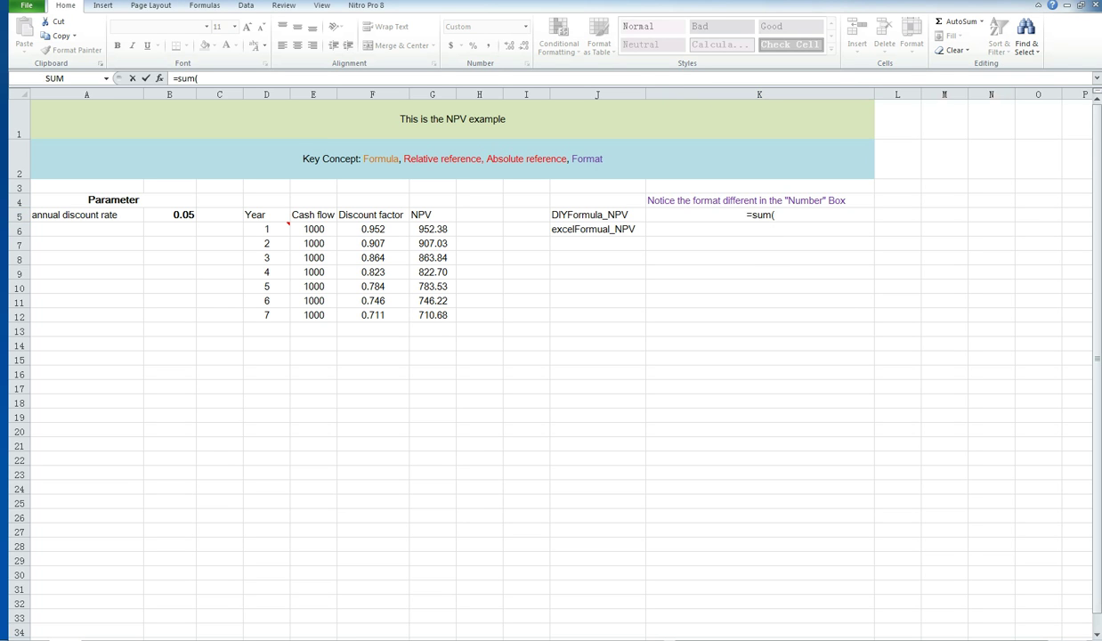
{"action": "left_click_drag", "start_coordinate": [392, 167], "coordinate": [780, 151]}
{"action": "left_click_drag", "start_coordinate": [925, 256], "coordinate": [946, 483]}
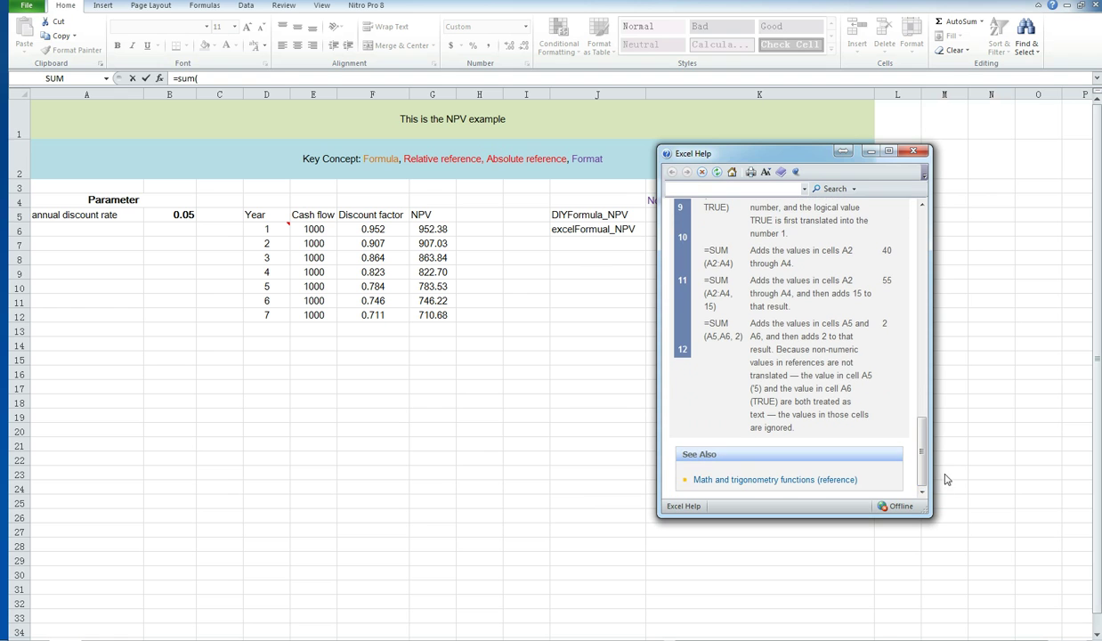
{"action": "left_click", "coordinate": [908, 151]}
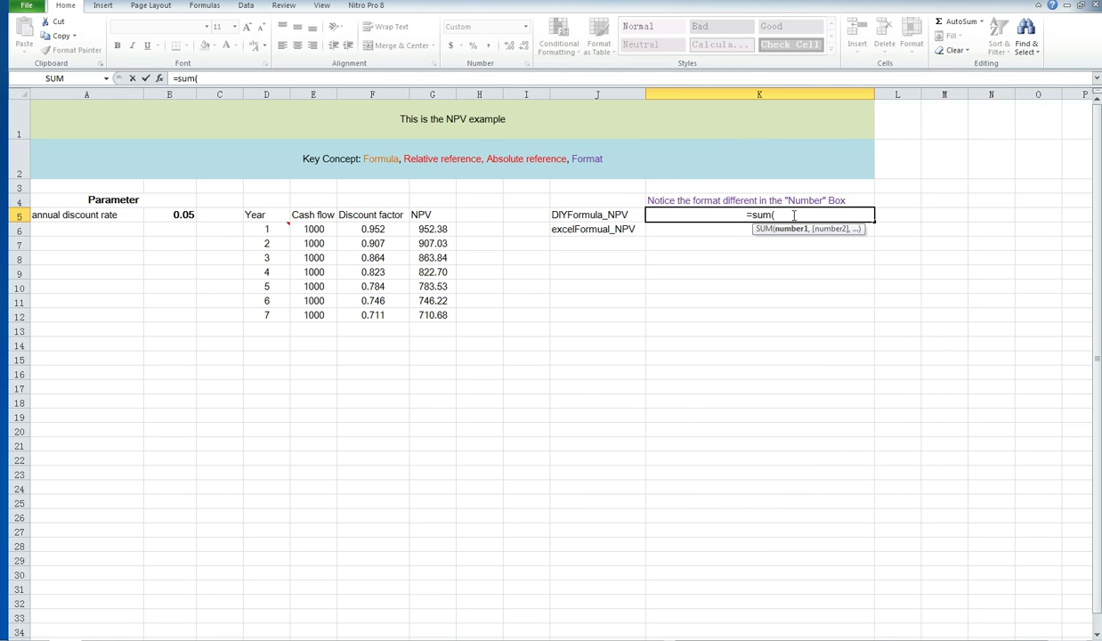
Step: Complete the K5 formula as =sum(G6:G12), adding up the yearly NPV values
{"action": "left_click_drag", "start_coordinate": [425, 229], "coordinate": [436, 315]}
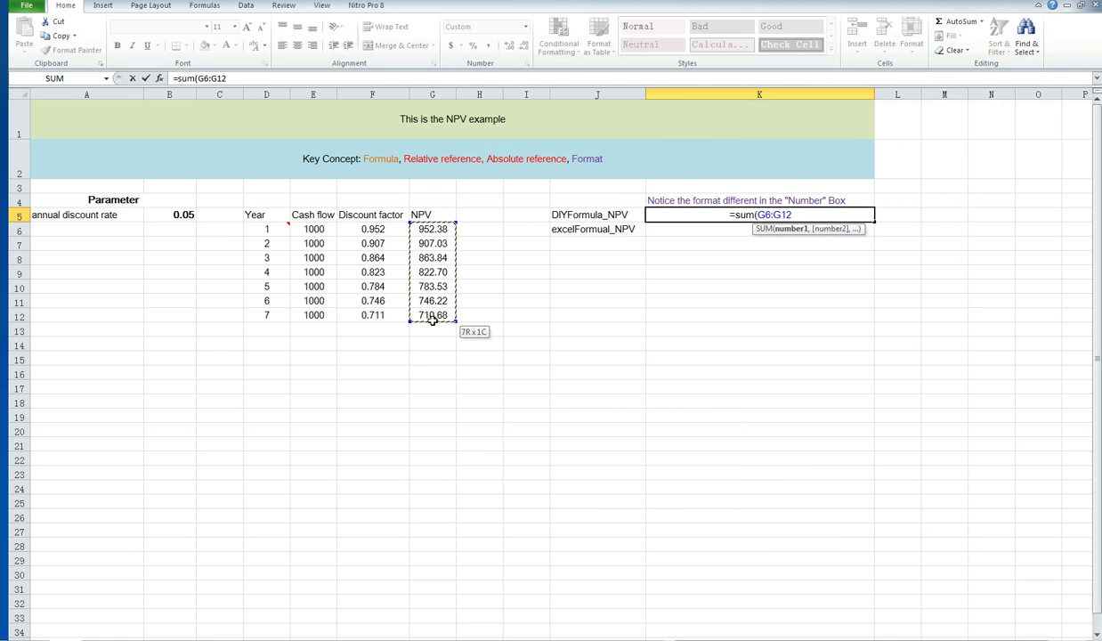
{"action": "type", "text": ")"}
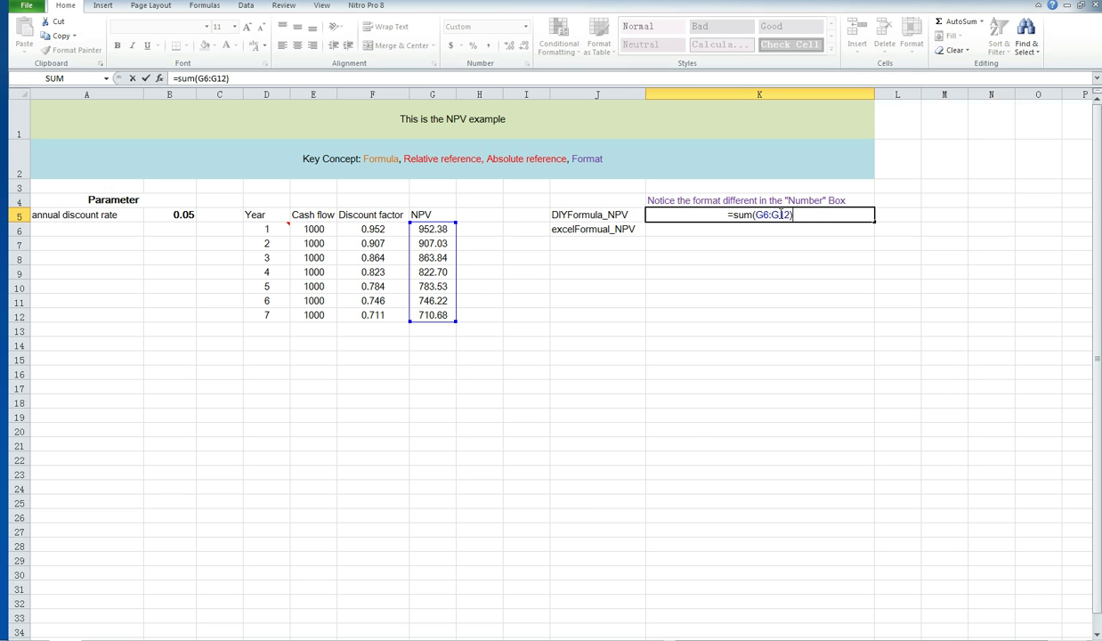
{"action": "key", "text": "Return"}
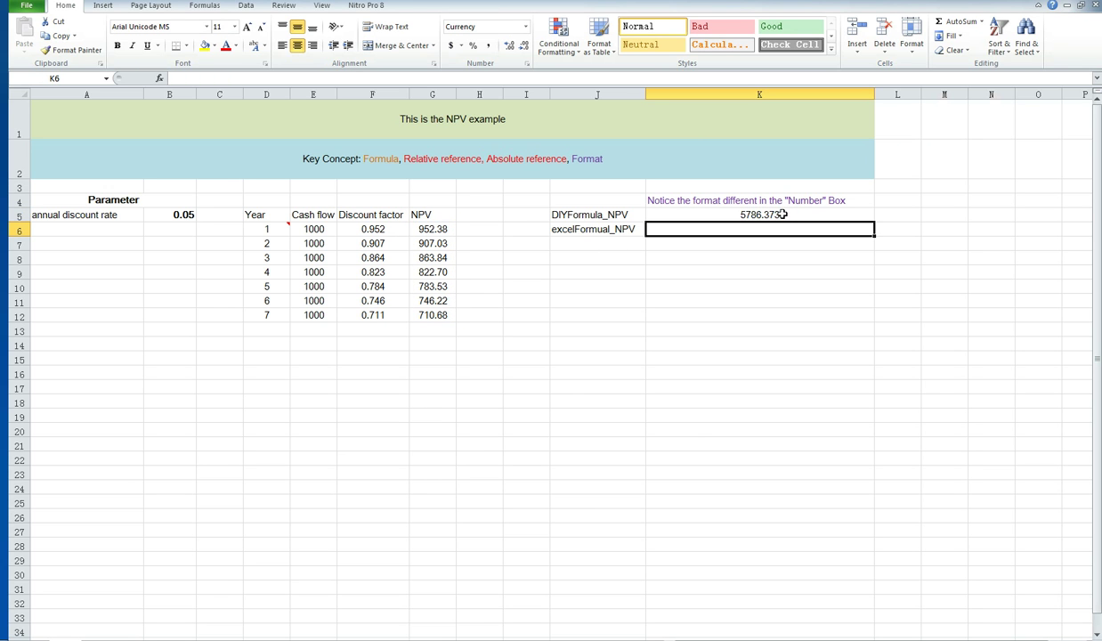
Step: Enter =npv(B5,E6:E12) in K6 to calculate the NPV with the built-in function from the rate and cash flows
{"action": "type", "text": "="}
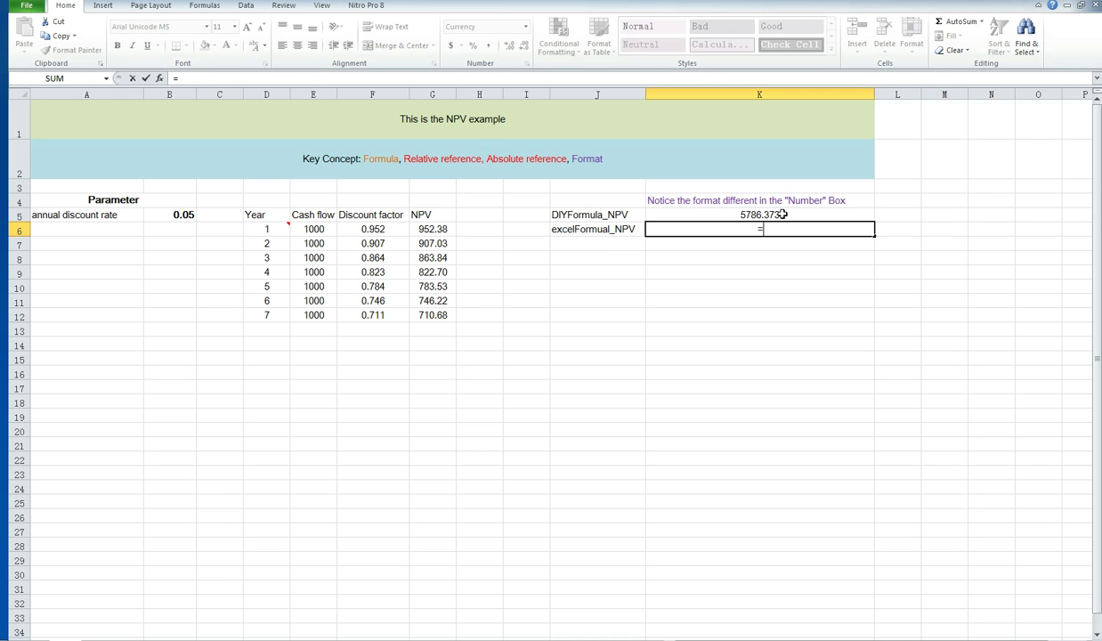
{"action": "key", "text": "Escape"}
{"action": "type", "text": "=npv"}
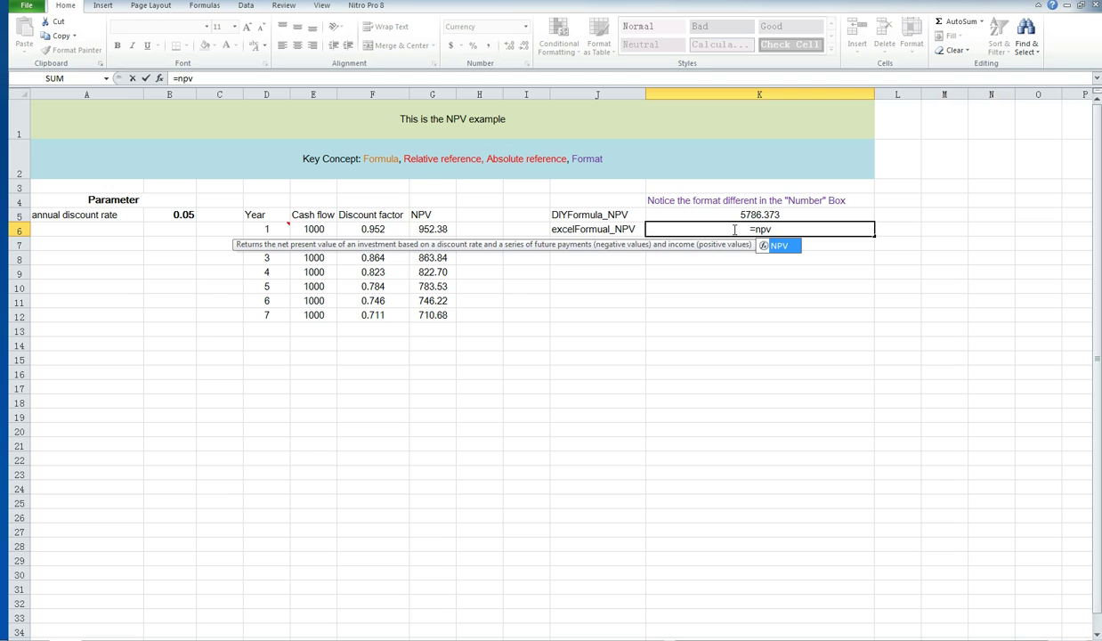
{"action": "type", "text": "("}
{"action": "left_click", "coordinate": [169, 214]}
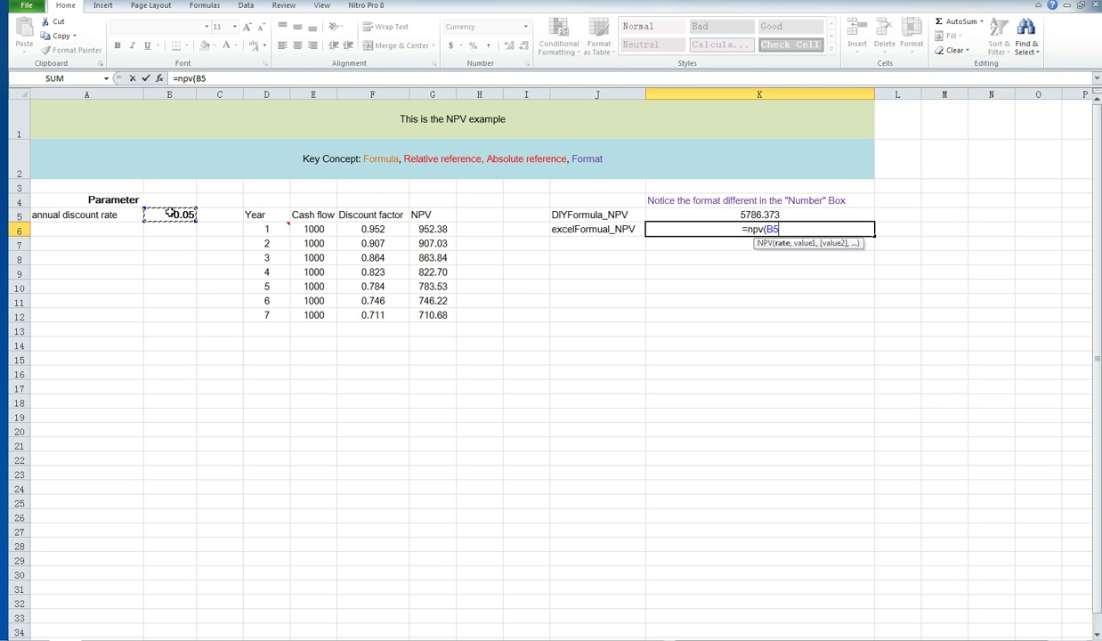
{"action": "type", "text": ","}
{"action": "left_click", "coordinate": [316, 230]}
{"action": "left_click_drag", "start_coordinate": [316, 230], "coordinate": [316, 314]}
{"action": "type", "text": ")"}
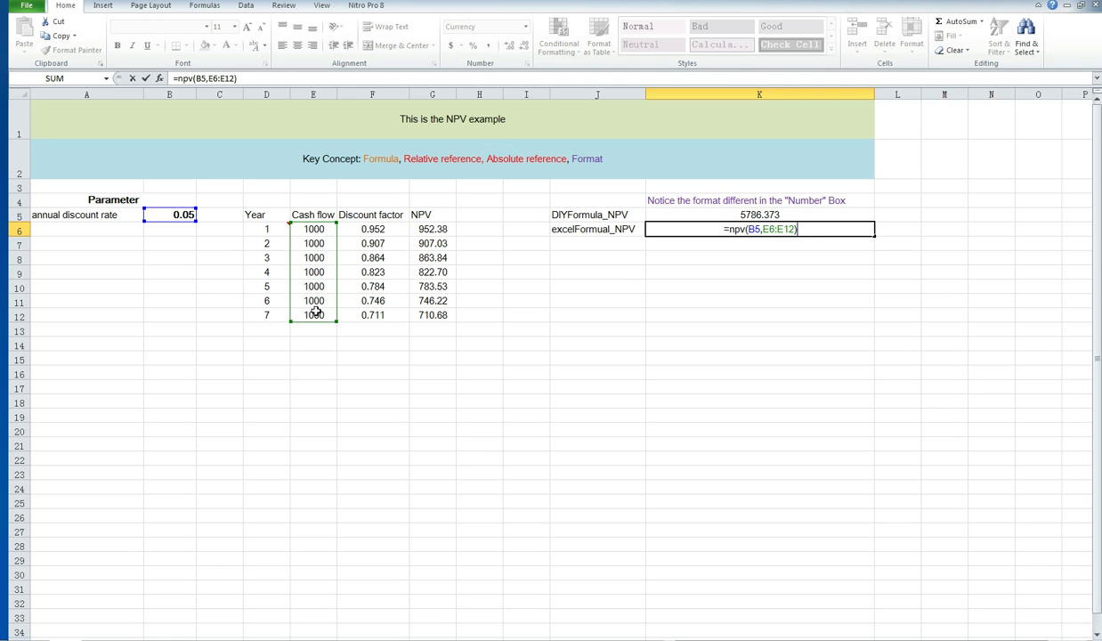
{"action": "key", "text": "Return"}
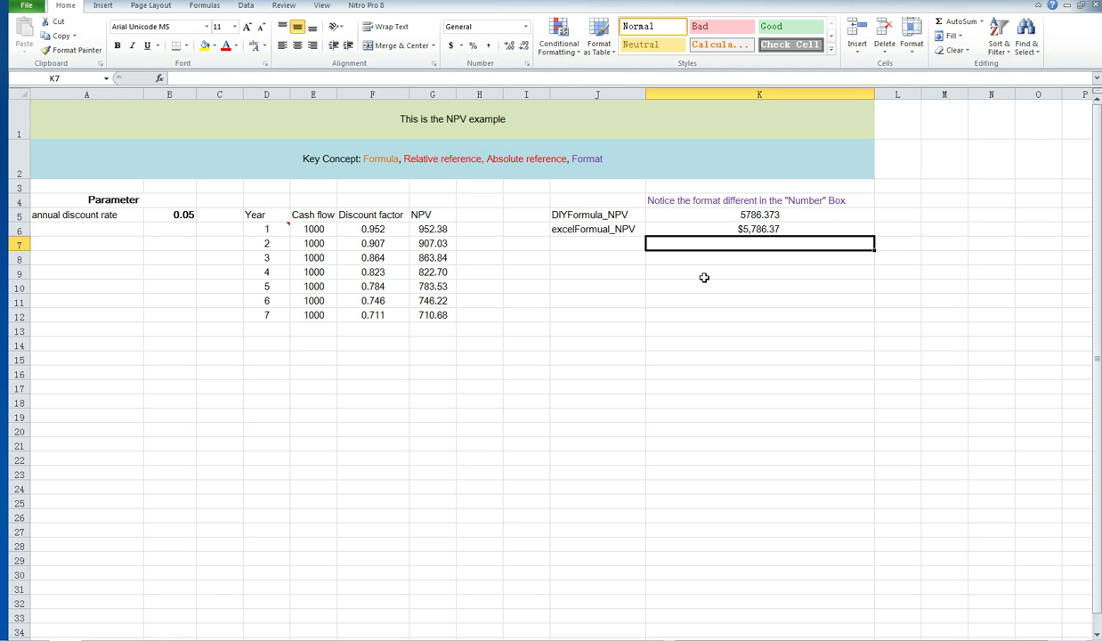
Step: Increase the built-in NPV result in K6 to six decimal places
{"action": "left_click", "coordinate": [755, 229]}
{"action": "left_click", "coordinate": [759, 215]}
{"action": "left_click", "coordinate": [772, 229]}
{"action": "left_click", "coordinate": [508, 47]}
{"action": "left_click", "coordinate": [508, 46]}
{"action": "left_click", "coordinate": [508, 47]}
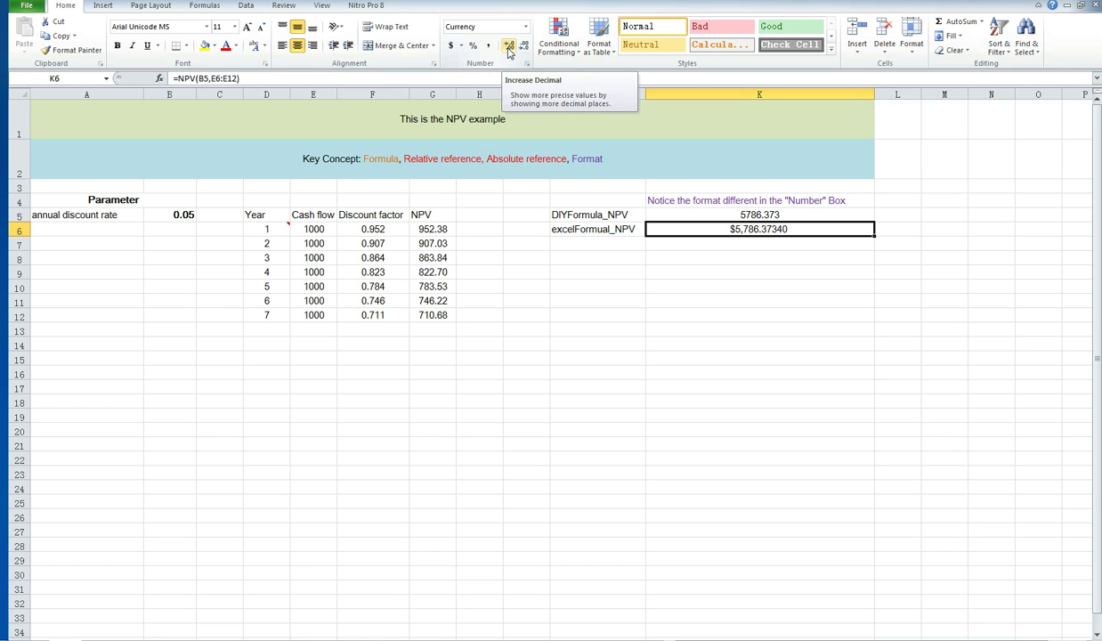
{"action": "left_click", "coordinate": [508, 47]}
Step: Show the DIYFormula_NPV result in K5 with six decimal places, undoing the one extra decimal increase
{"action": "left_click", "coordinate": [752, 214]}
{"action": "left_click", "coordinate": [509, 47]}
{"action": "left_click", "coordinate": [508, 47]}
{"action": "left_click", "coordinate": [508, 46]}
{"action": "left_click", "coordinate": [508, 47]}
{"action": "key", "text": "ctrl+z"}
{"action": "left_click", "coordinate": [751, 242]}
{"action": "left_click", "coordinate": [745, 228]}
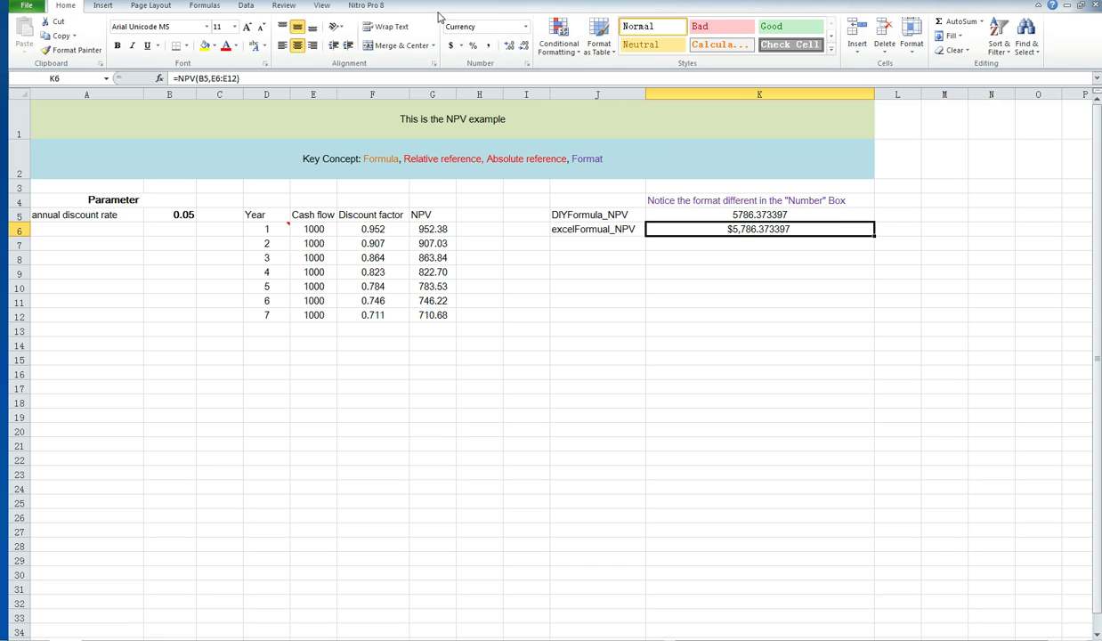
Step: Reduce both NPV results in K5 and K6 to two decimal places
{"action": "left_click", "coordinate": [754, 212]}
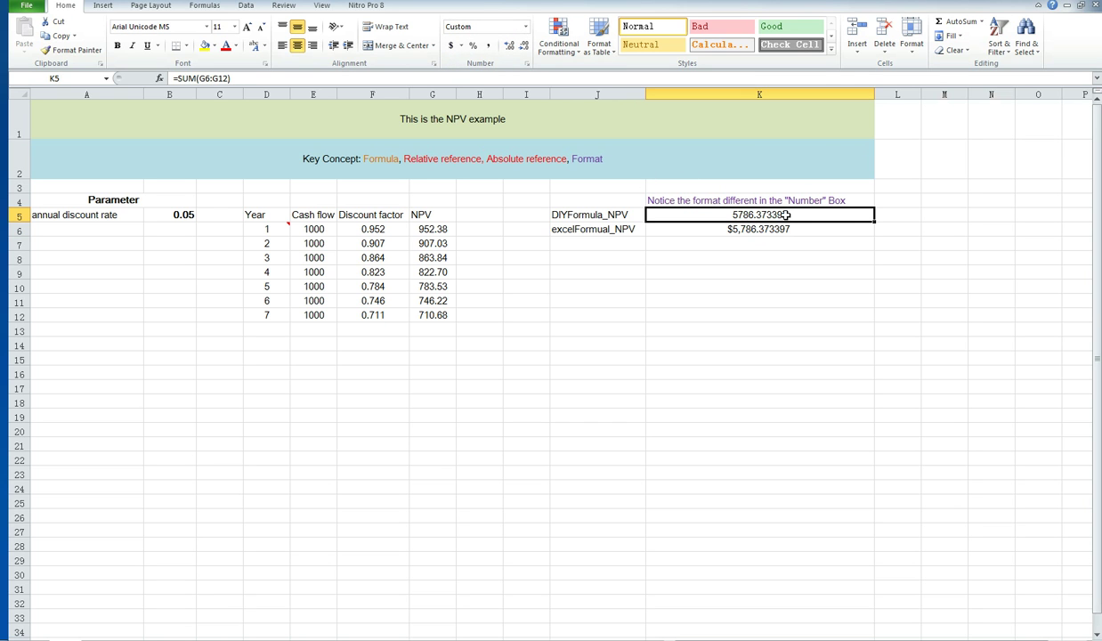
{"action": "left_click", "coordinate": [523, 47]}
{"action": "left_click", "coordinate": [523, 46]}
{"action": "left_click", "coordinate": [523, 46]}
{"action": "left_click", "coordinate": [524, 46]}
{"action": "key", "text": "Down"}
{"action": "left_click", "coordinate": [524, 47]}
{"action": "left_click", "coordinate": [525, 46]}
{"action": "left_click", "coordinate": [524, 47]}
{"action": "left_click", "coordinate": [525, 46]}
{"action": "left_click", "coordinate": [782, 280]}
Step: Compare the DIY and built-in NPV results in K5:K6
{"action": "left_click", "coordinate": [761, 217]}
{"action": "left_click_drag", "start_coordinate": [761, 216], "coordinate": [768, 229]}
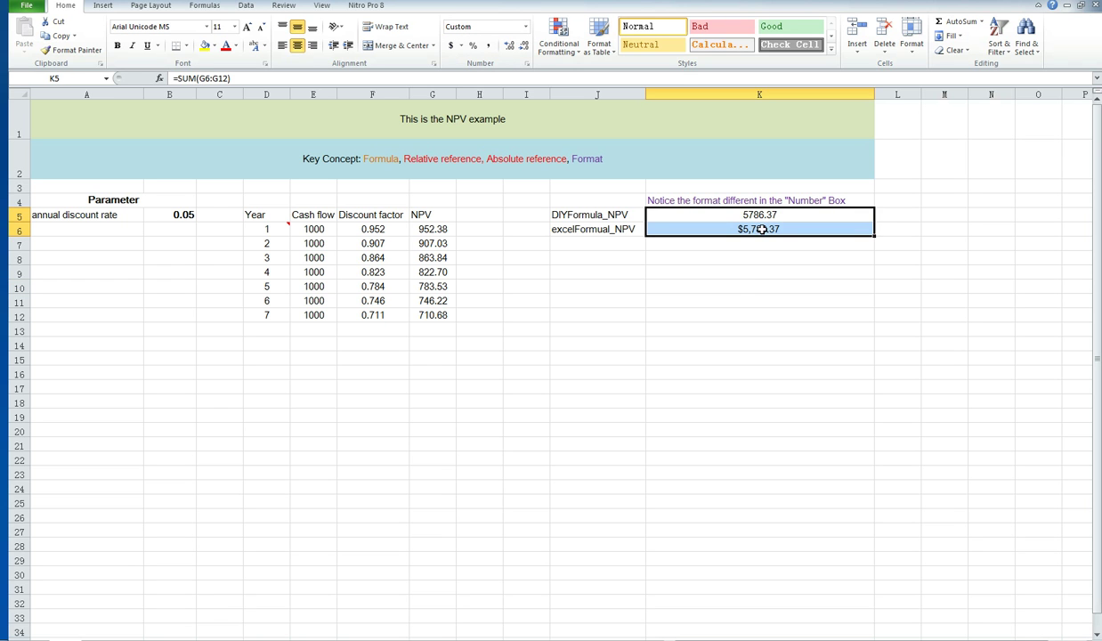
{"action": "left_click", "coordinate": [746, 269]}
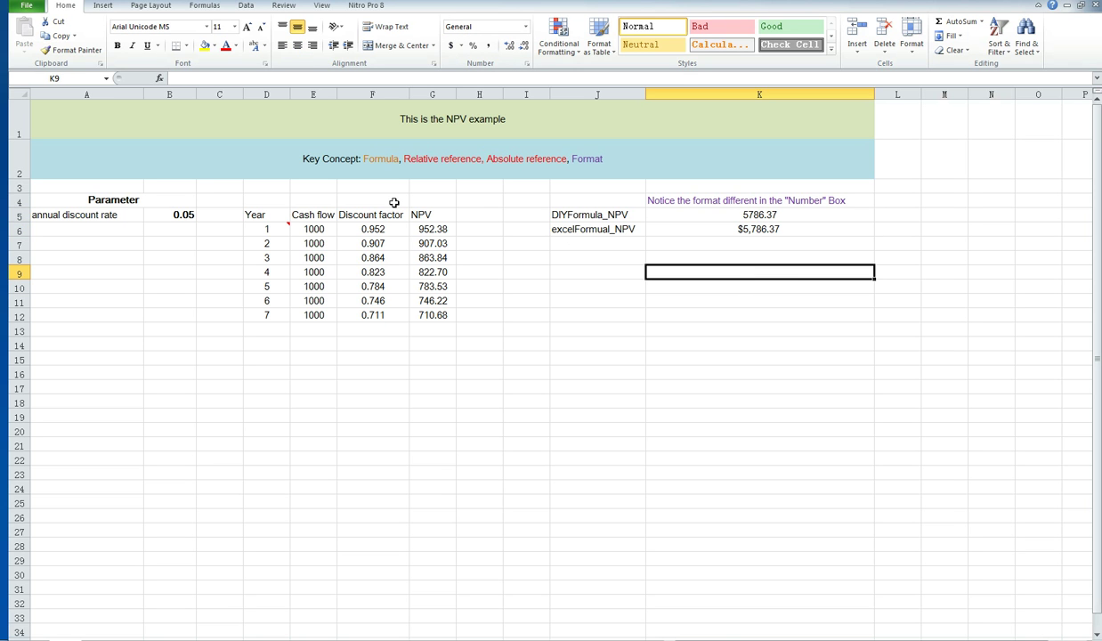
Step: Review the row-locked B$5 reference in the F6 formula without changing it, and select the NPV results in K5:K6
{"action": "double_click", "coordinate": [386, 230]}
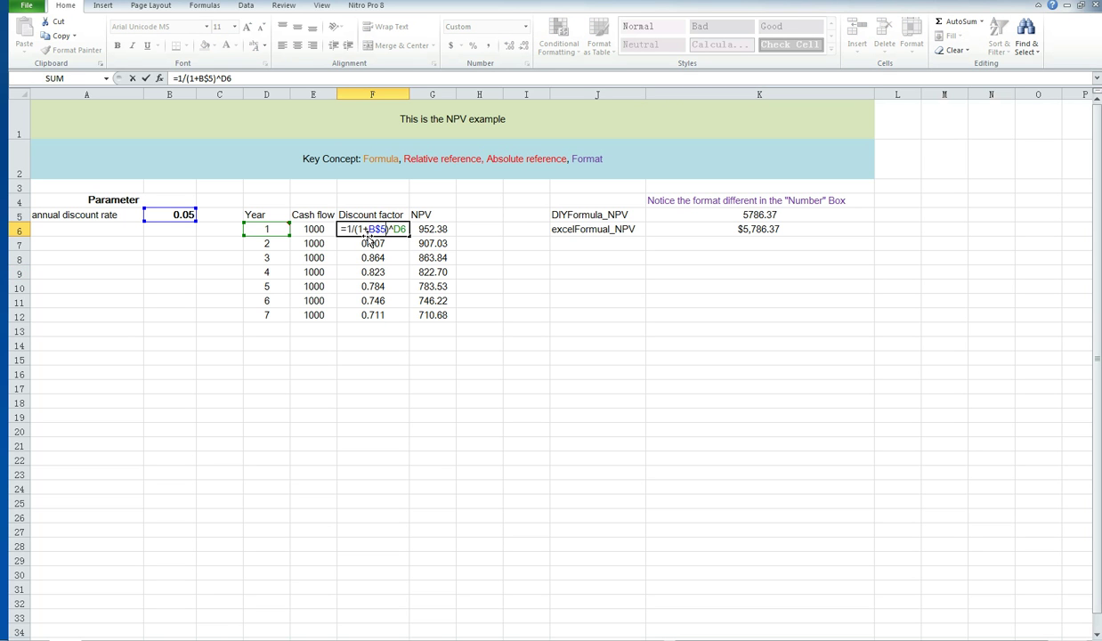
{"action": "left_click_drag", "start_coordinate": [375, 230], "coordinate": [381, 239]}
{"action": "key", "text": "Escape"}
{"action": "mouse_move", "coordinate": [716, 219]}
{"action": "left_mouse_down"}
{"action": "mouse_move", "coordinate": [720, 233]}
{"action": "mouse_move", "coordinate": [732, 230]}
{"action": "left_mouse_up"}
{"action": "left_click", "coordinate": [734, 260]}
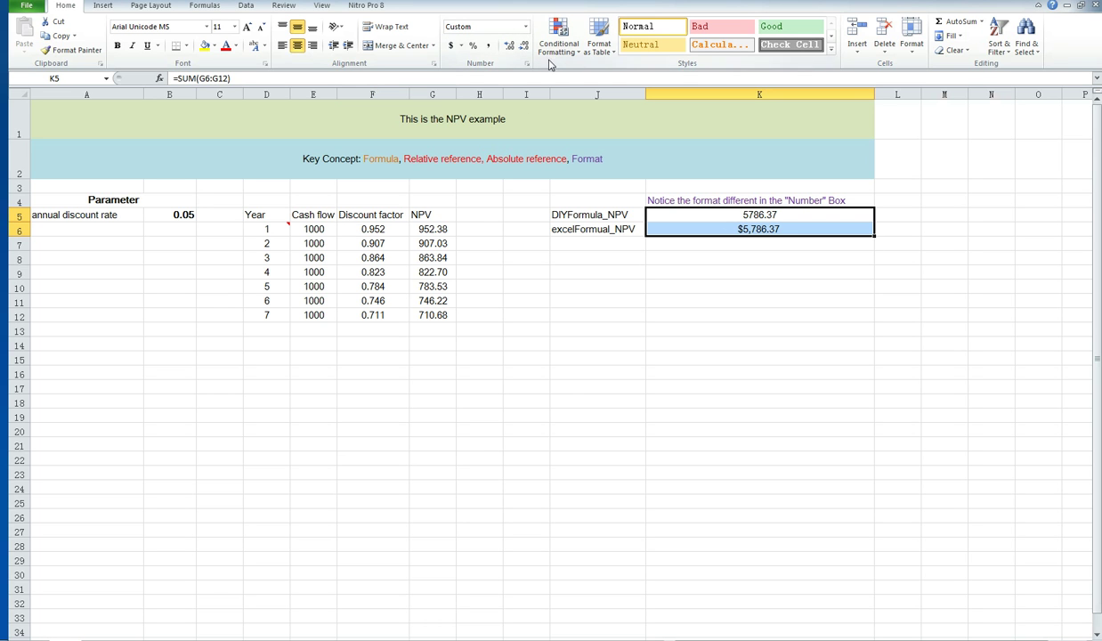